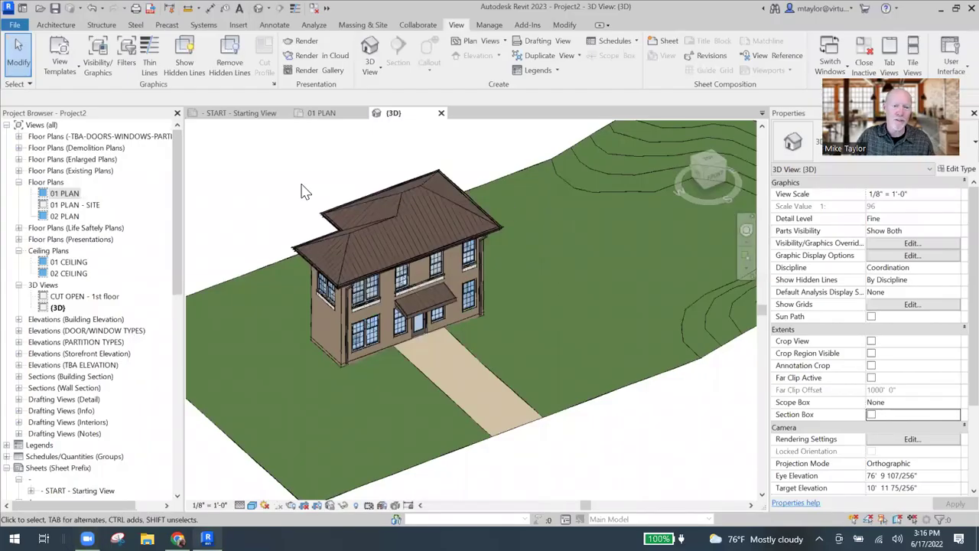
Step: Glance at the starting view sheet, then return to the 3D view of the house
left_click(244, 117)
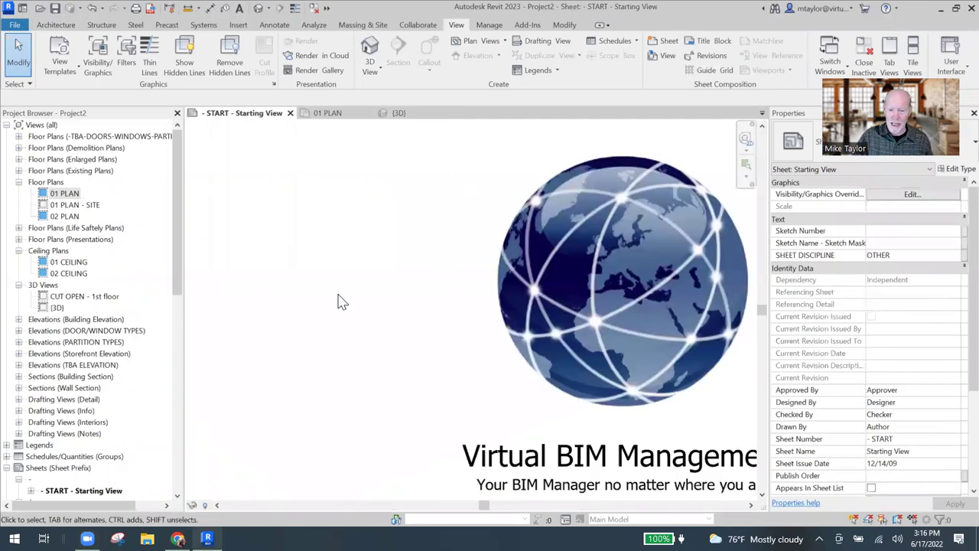
scroll(448, 332, "down", 2)
middle_click_drag(448, 332, 280, 268)
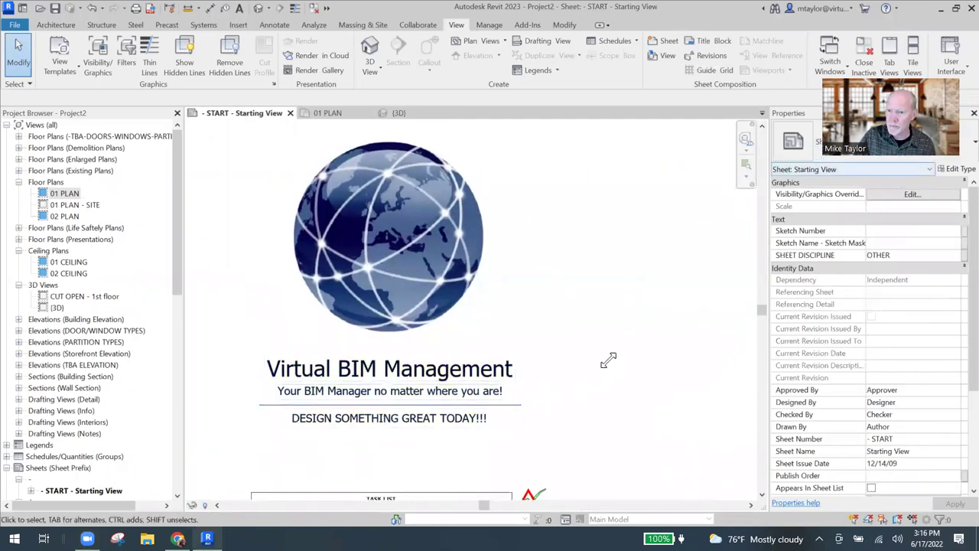
left_click(398, 113)
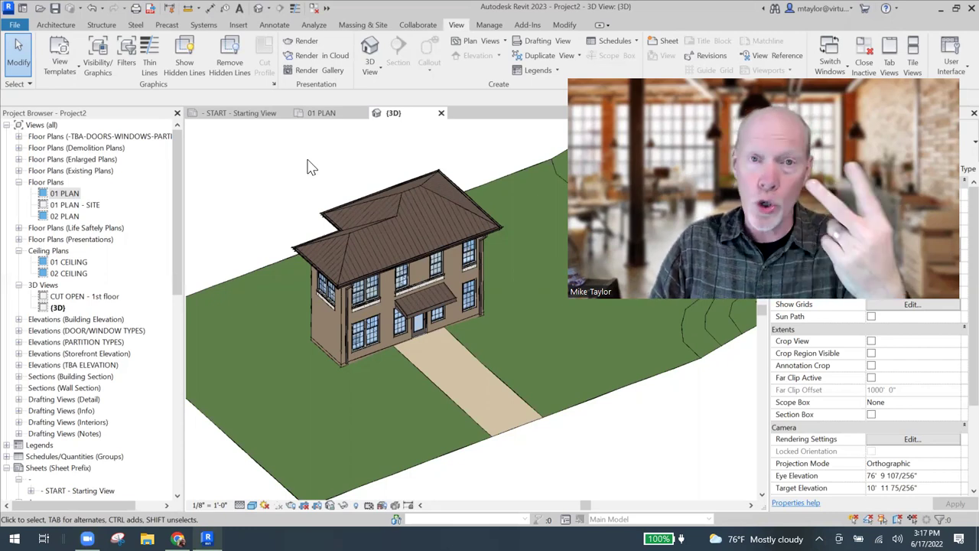
Step: Show the full 01 PLAN floor plan, with a wider drawing area and the plan shifted right
left_click(327, 114)
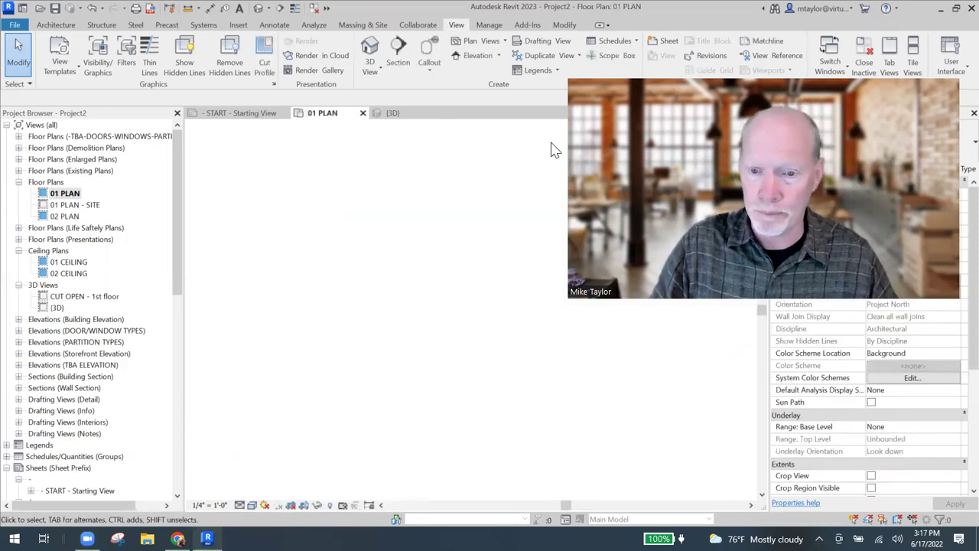
scroll(516, 320, "down", 3)
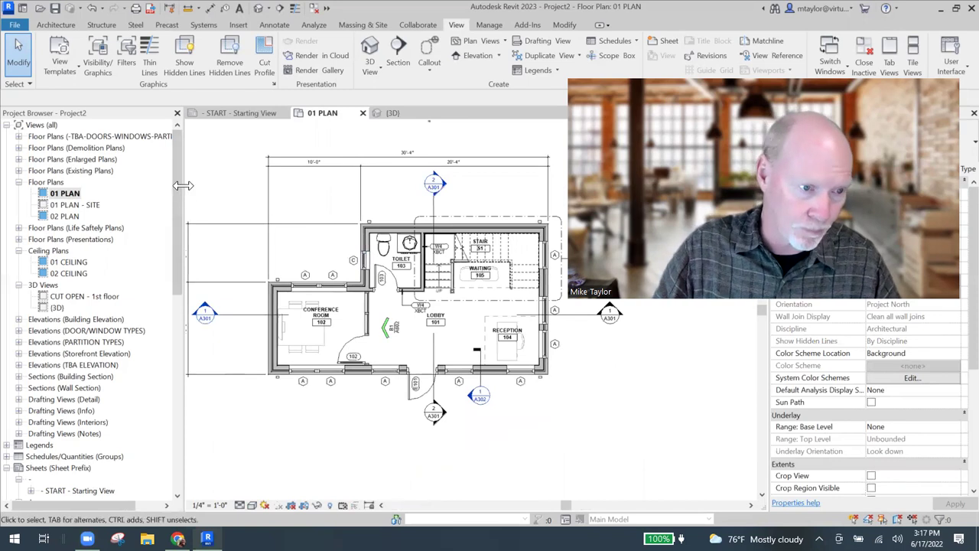
left_click_drag(182, 185, 143, 185)
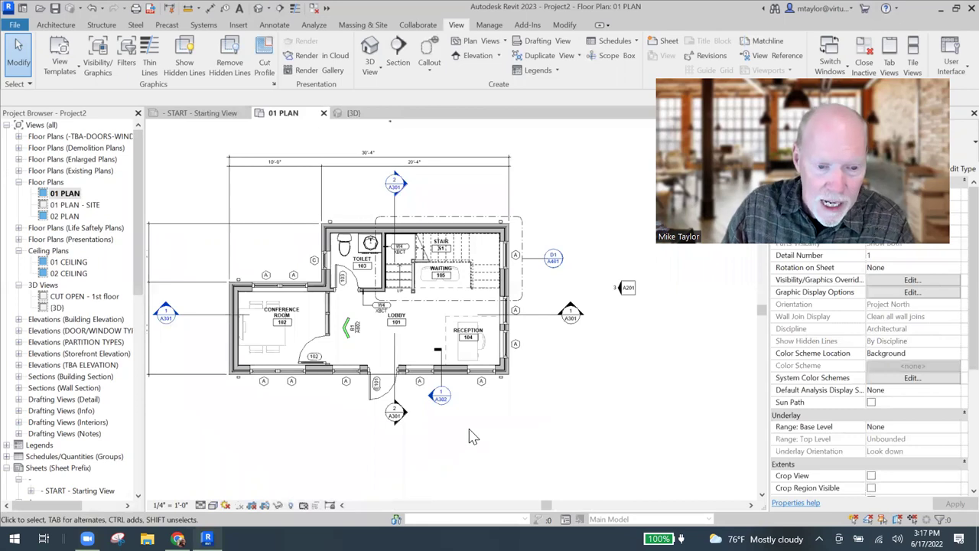
middle_click_drag(472, 436, 517, 432)
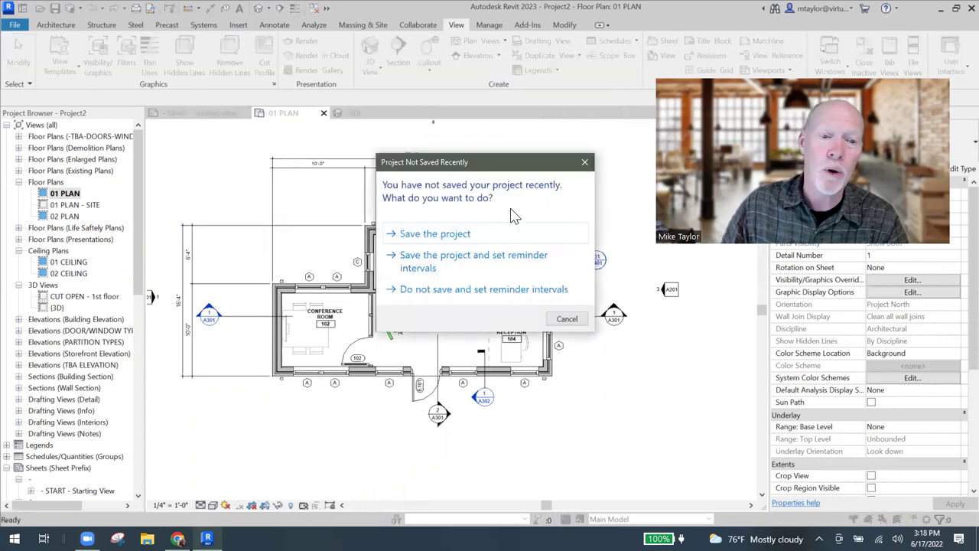
Step: Dismiss the save reminder and start a 20' scope box named conf room above-left of the conference room
left_click(578, 320)
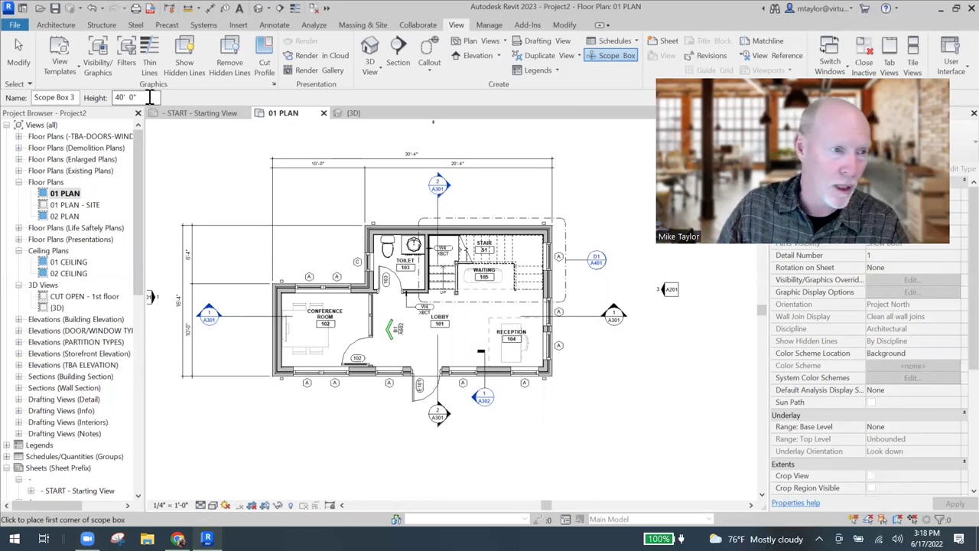
left_click(147, 97)
type("20")
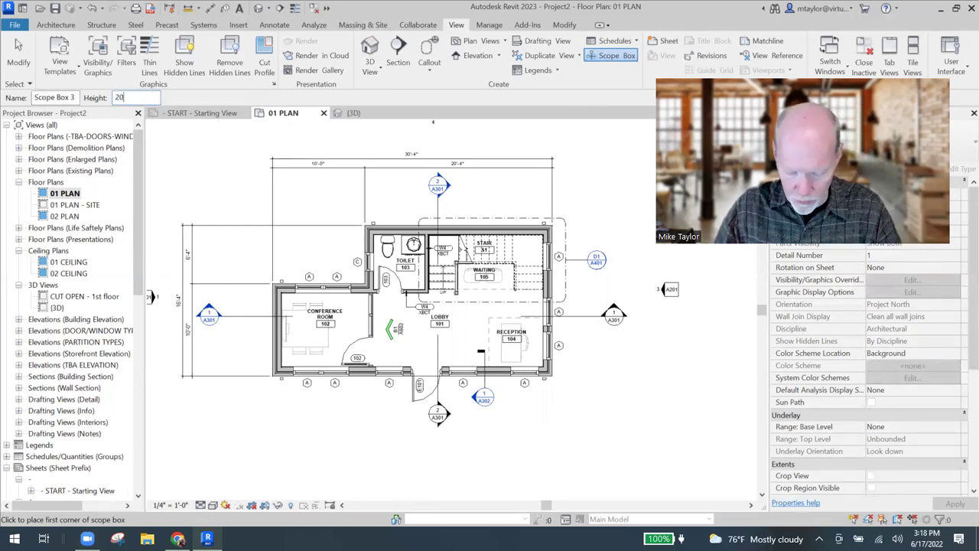
type("'")
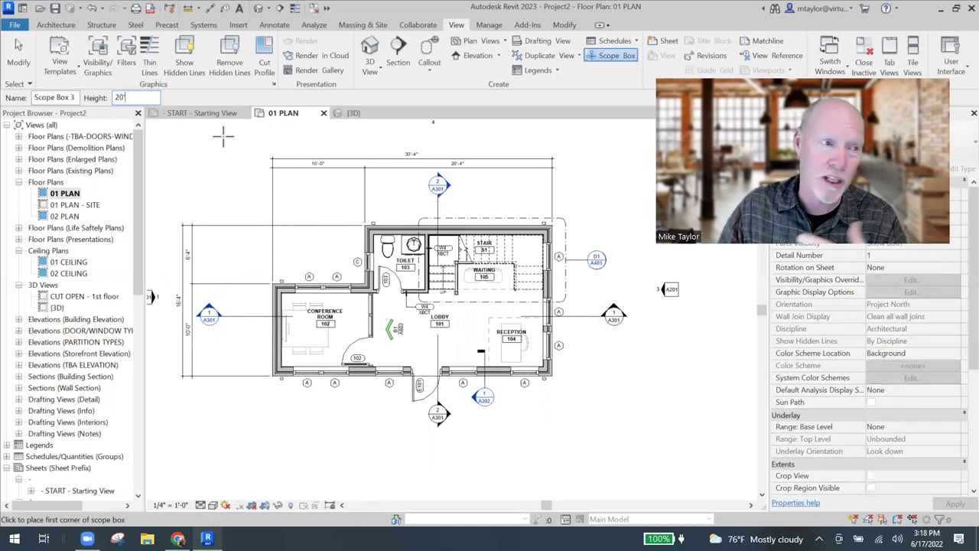
left_click(76, 97)
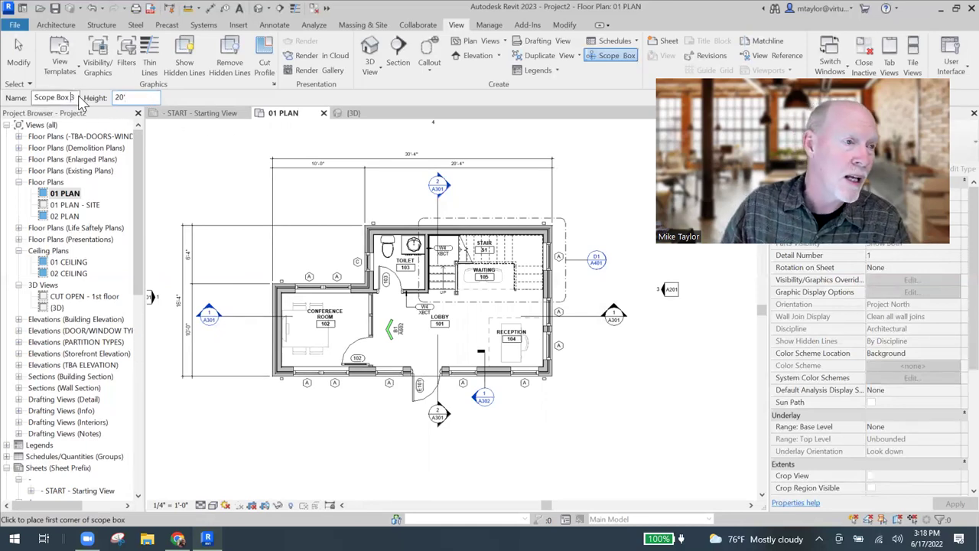
left_click_drag(77, 97, 16, 103)
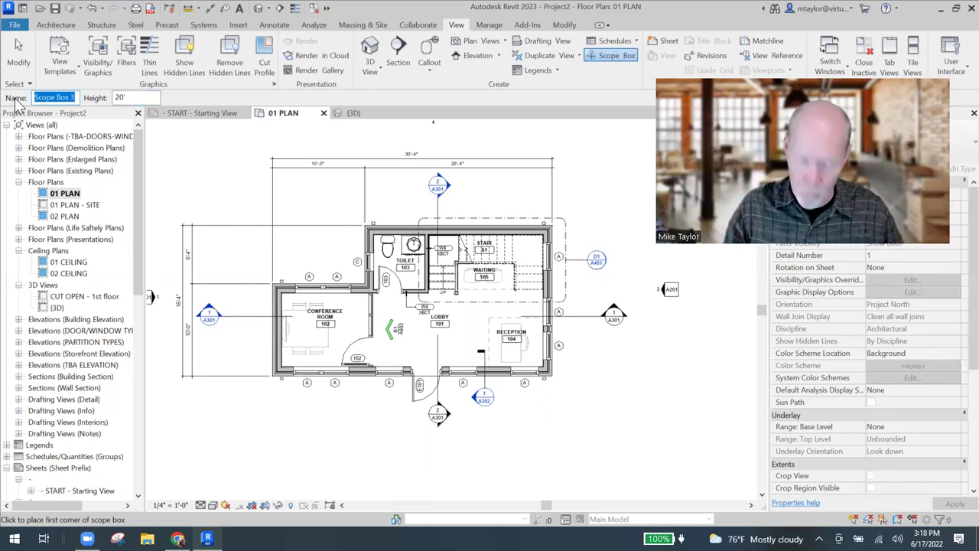
type("conf room")
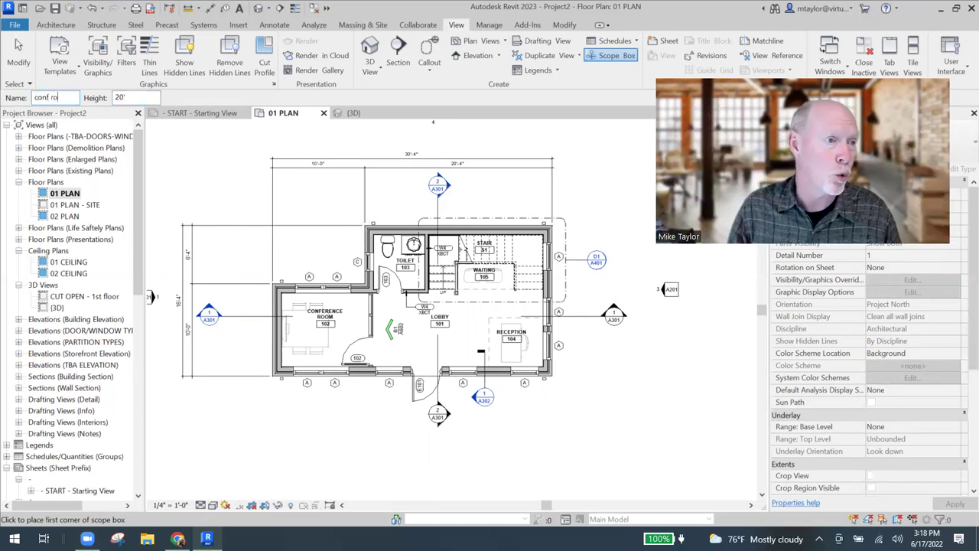
left_click(262, 272)
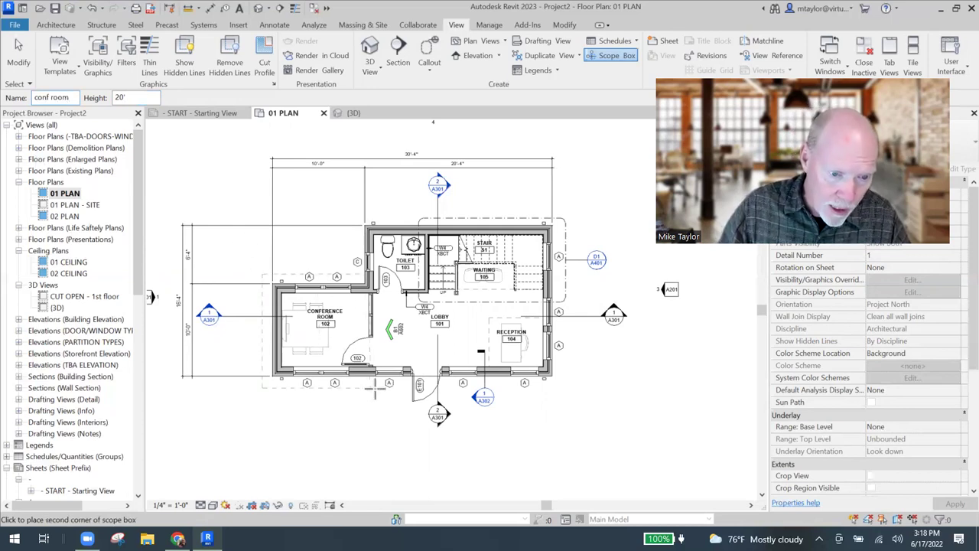
Step: Place the opposite corner, then adjust the top and left edges to fit the conference room
left_click(380, 386)
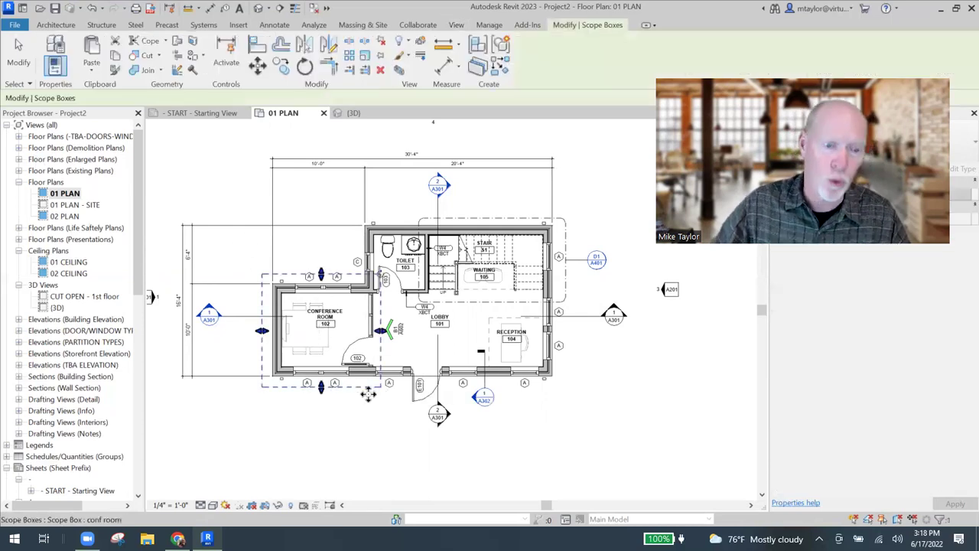
scroll(307, 386, "up", 3)
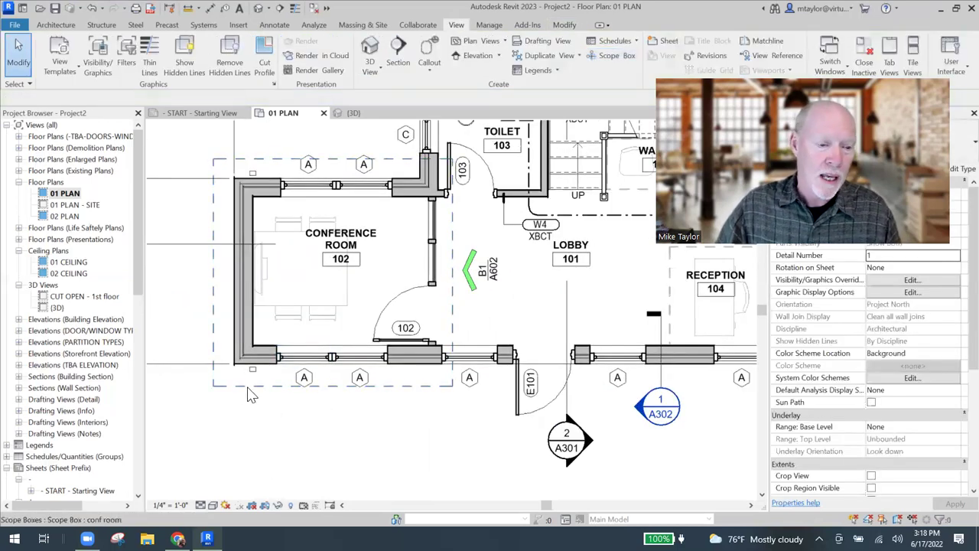
middle_click_drag(295, 437, 289, 445)
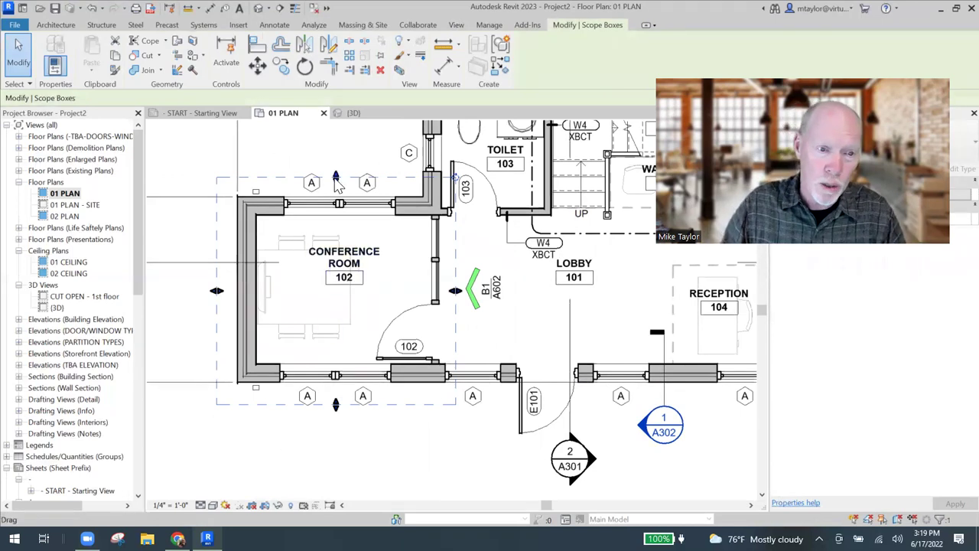
left_click_drag(334, 172, 335, 182)
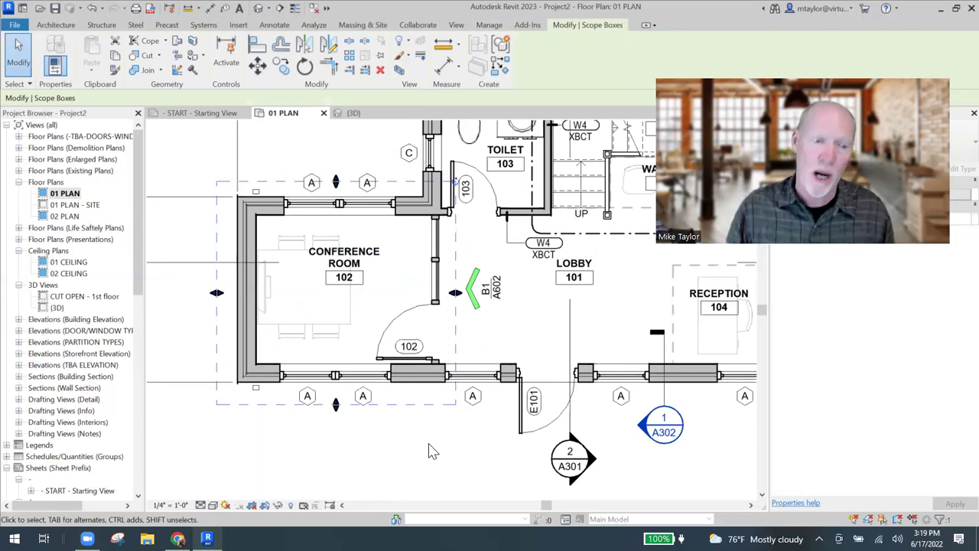
scroll(372, 459, "down", 2)
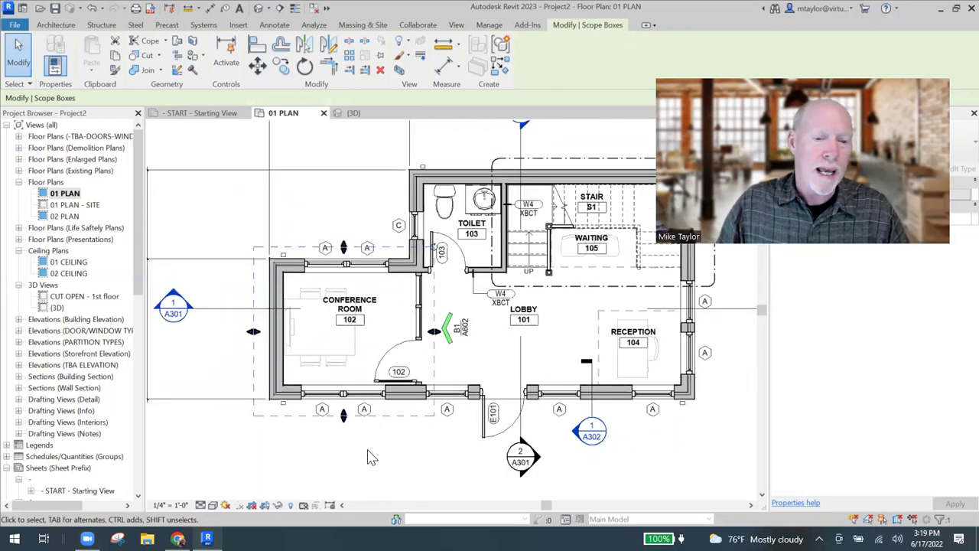
left_click_drag(253, 331, 250, 331)
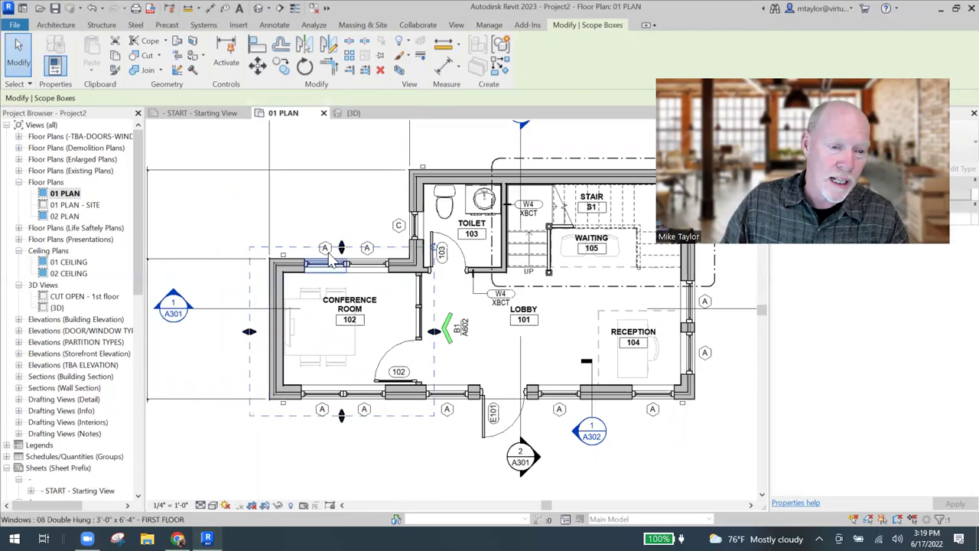
left_click_drag(342, 248, 342, 246)
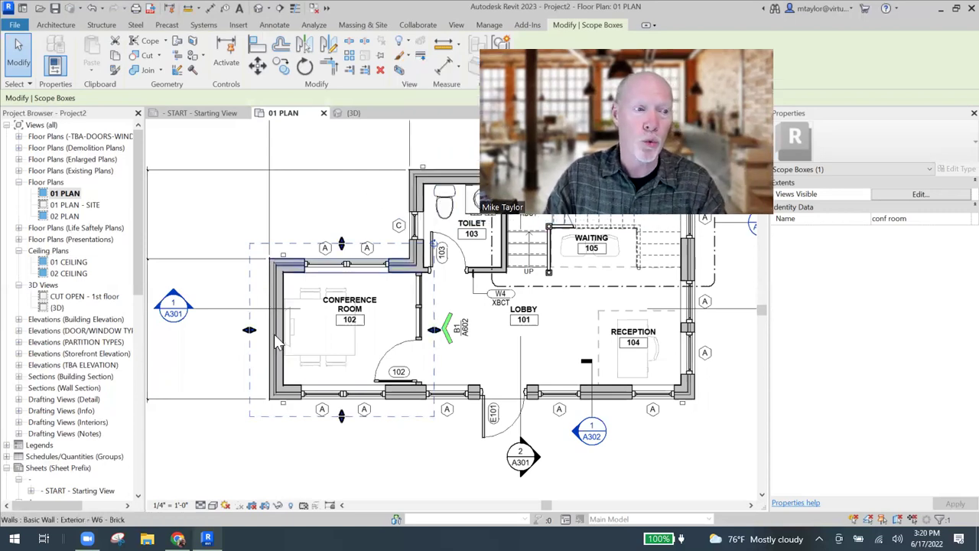
Step: Recenter the plan, deselect the scope box, and open the view's Scope Box list in Properties
scroll(431, 447, "down", 2)
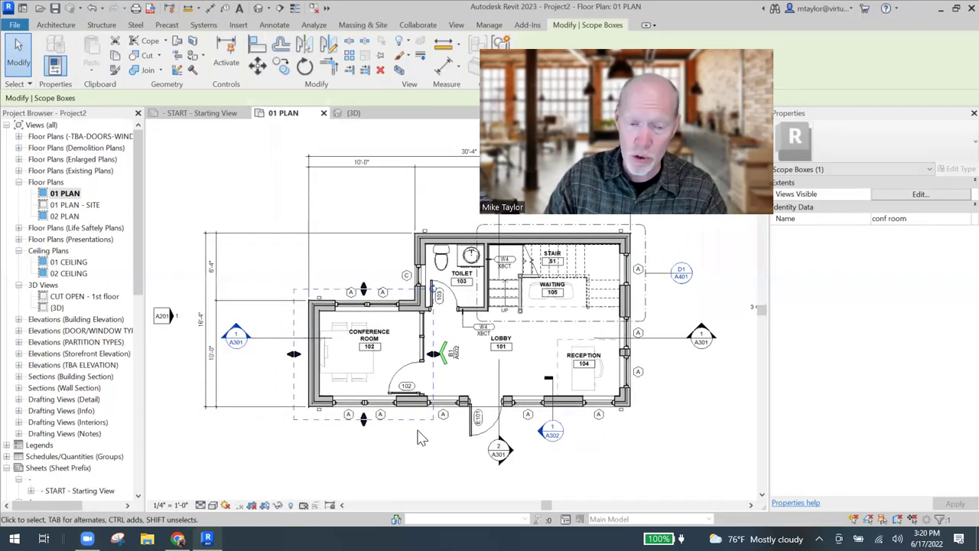
scroll(358, 452, "down", 1)
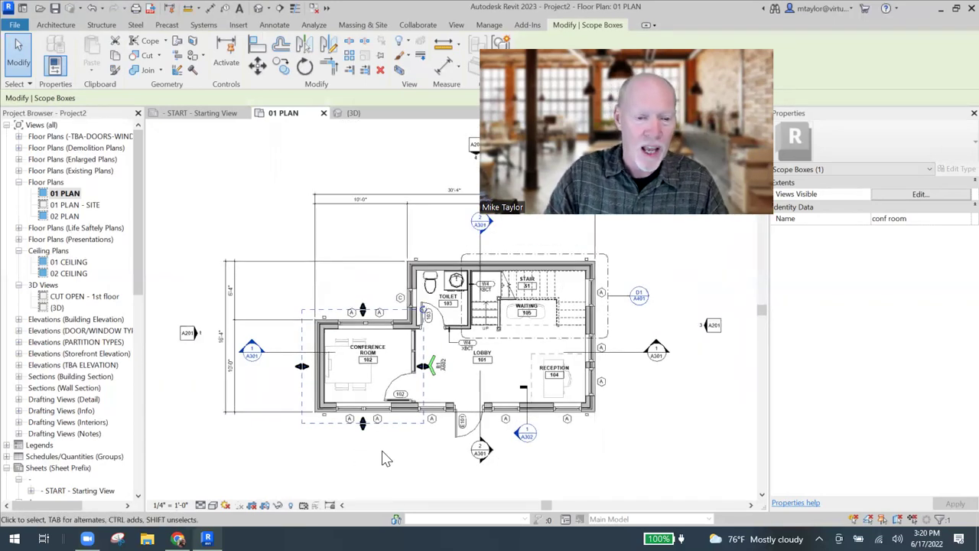
middle_click_drag(385, 458, 345, 420)
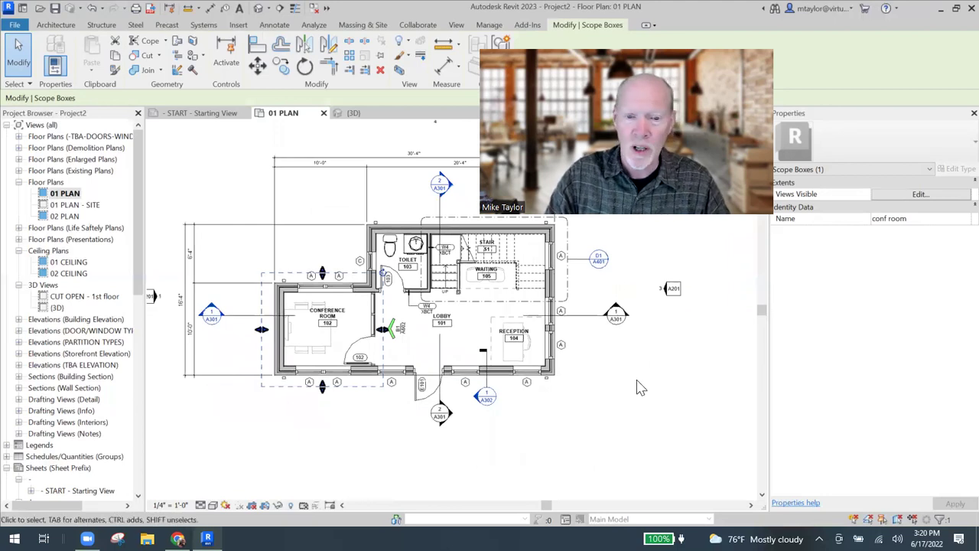
left_click(638, 416)
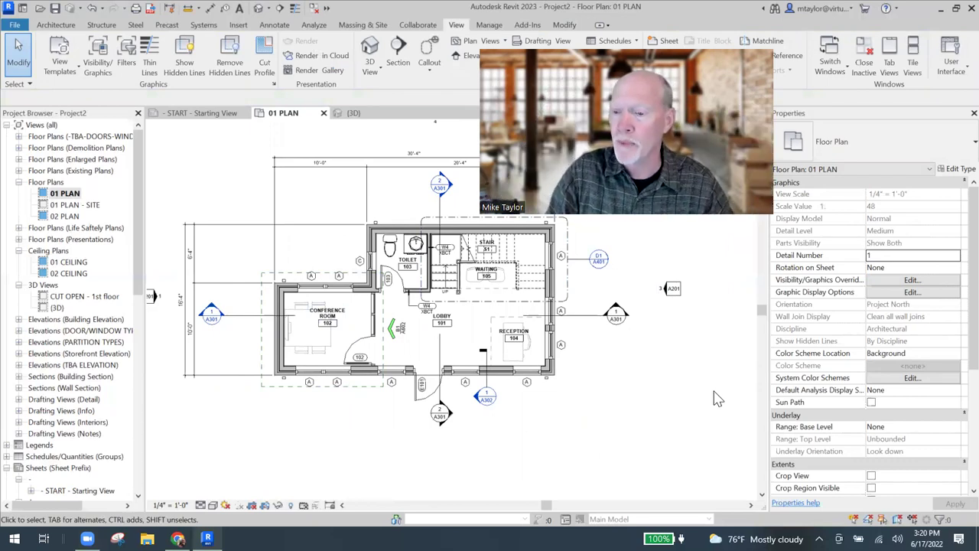
scroll(827, 333, "down", 5)
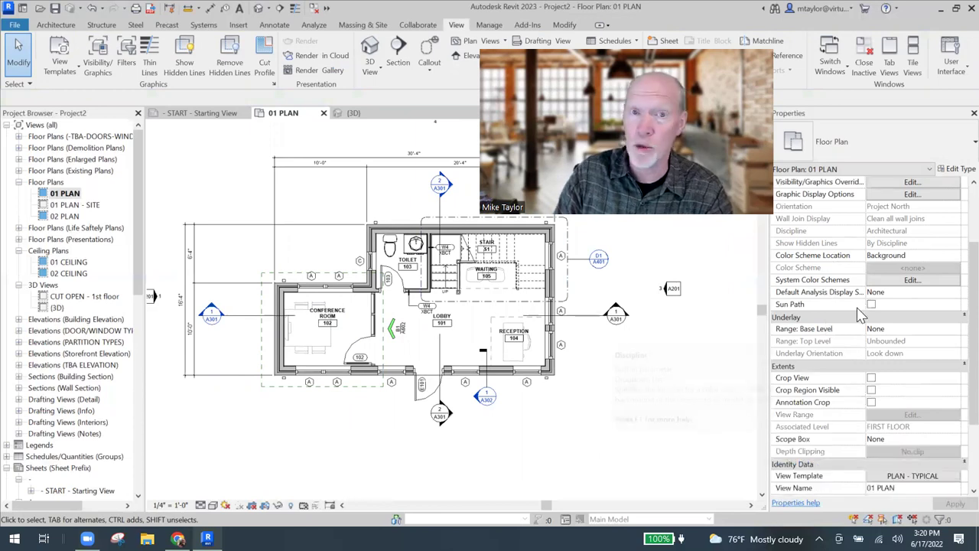
scroll(874, 299, "down", 2)
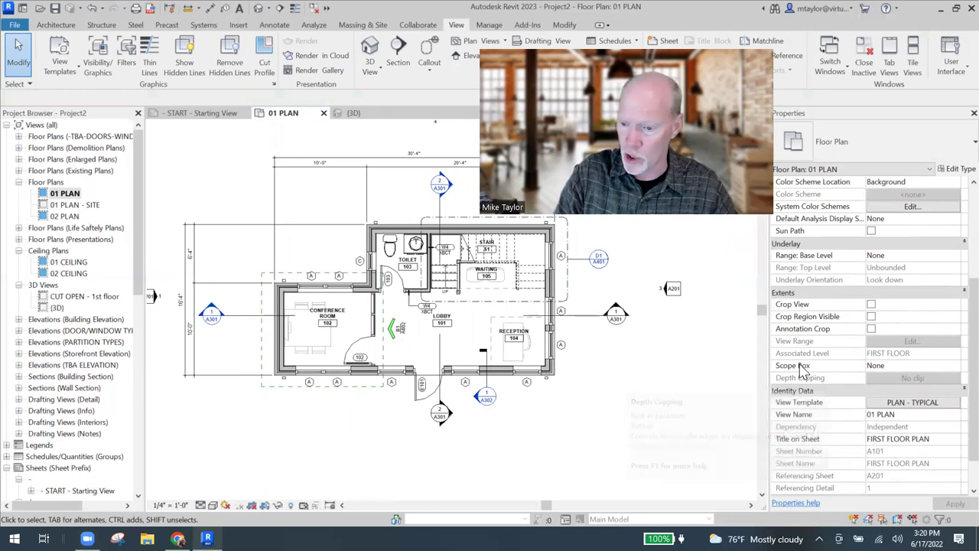
left_click(920, 367)
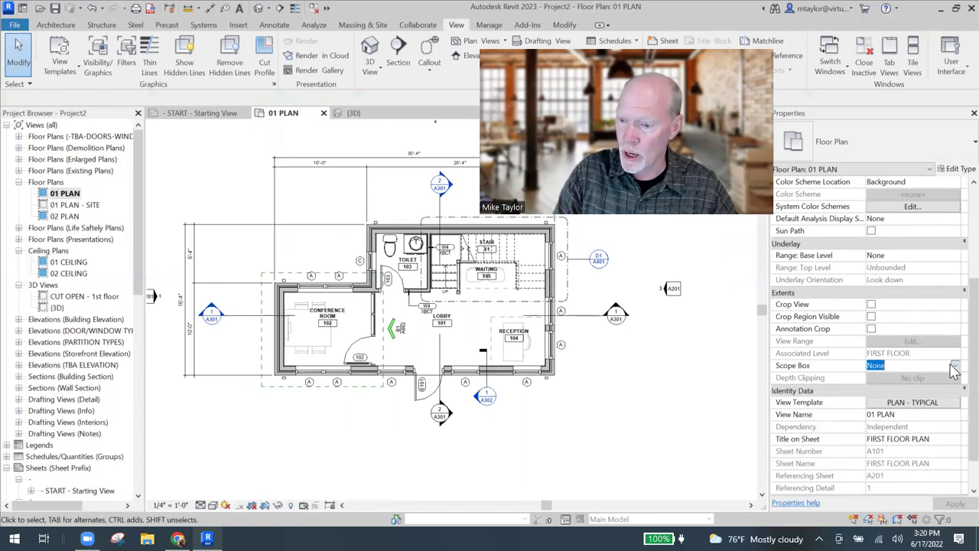
left_click(953, 367)
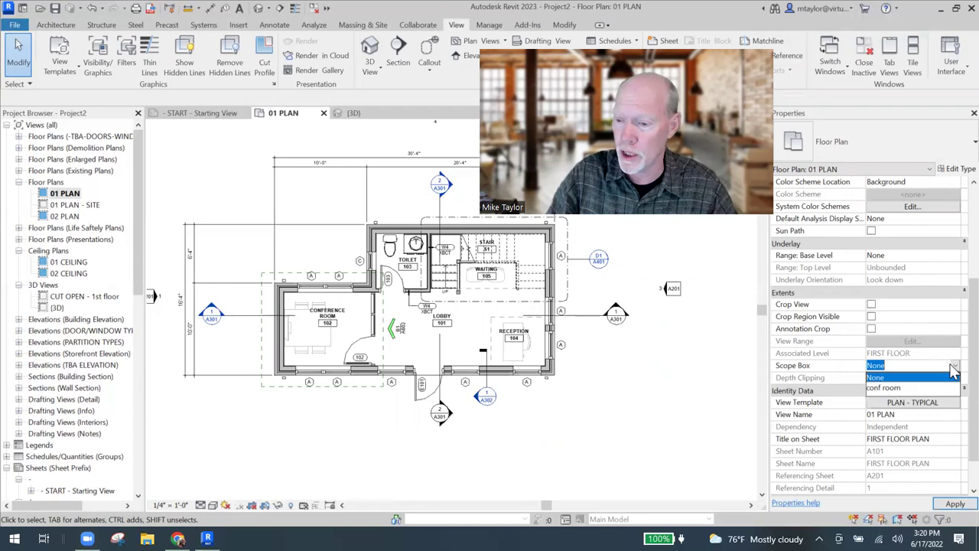
Step: Apply the conf room scope box to 01 PLAN and zoom around the cropped conference room
left_click(887, 388)
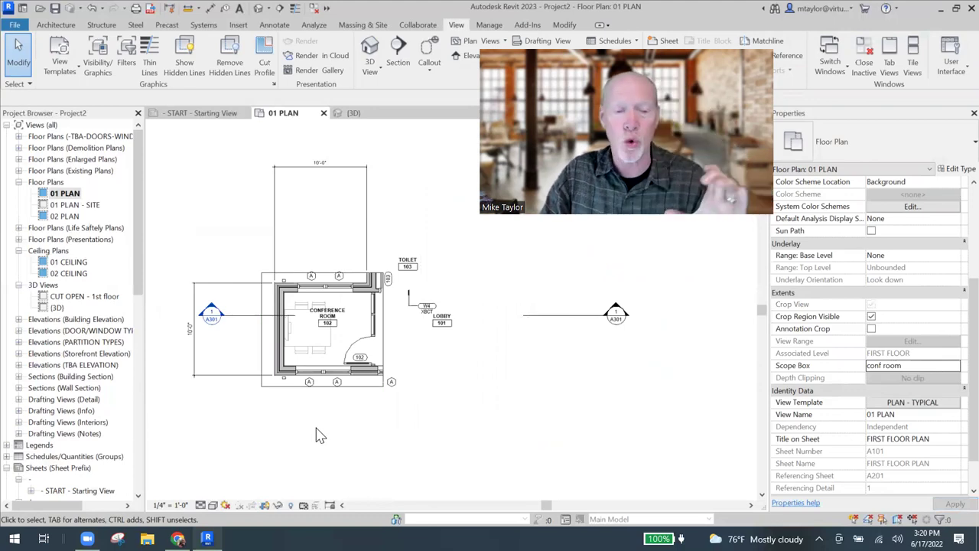
scroll(351, 442, "up", 3)
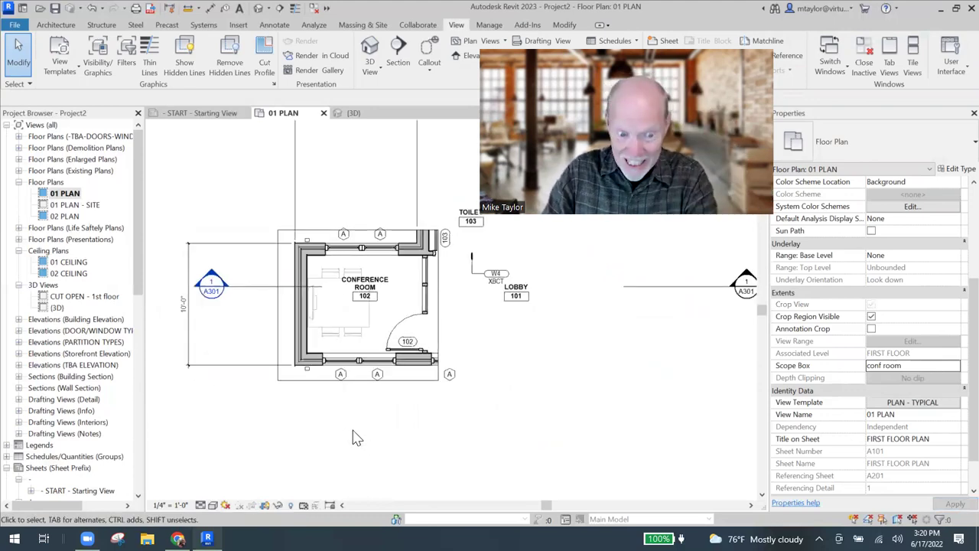
scroll(374, 448, "down", 2)
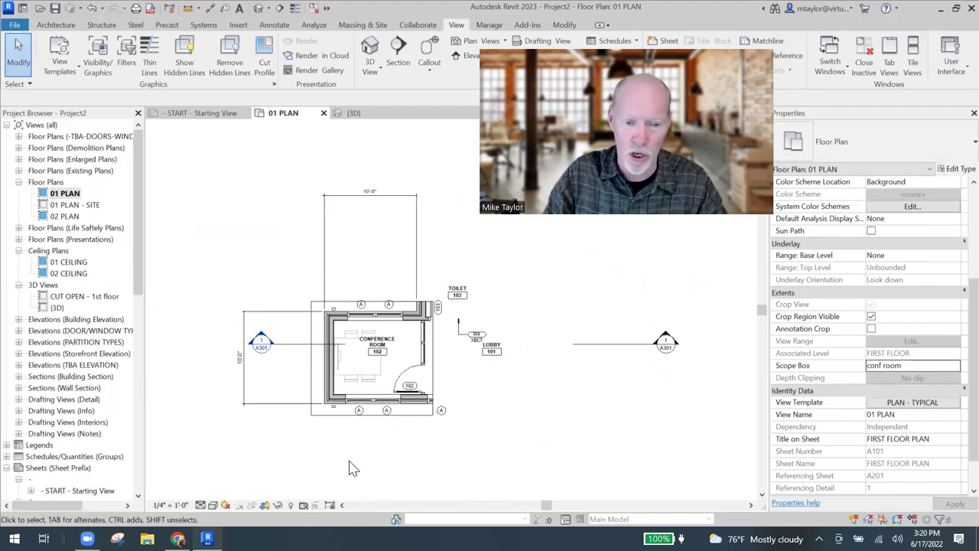
scroll(350, 466, "up", 1)
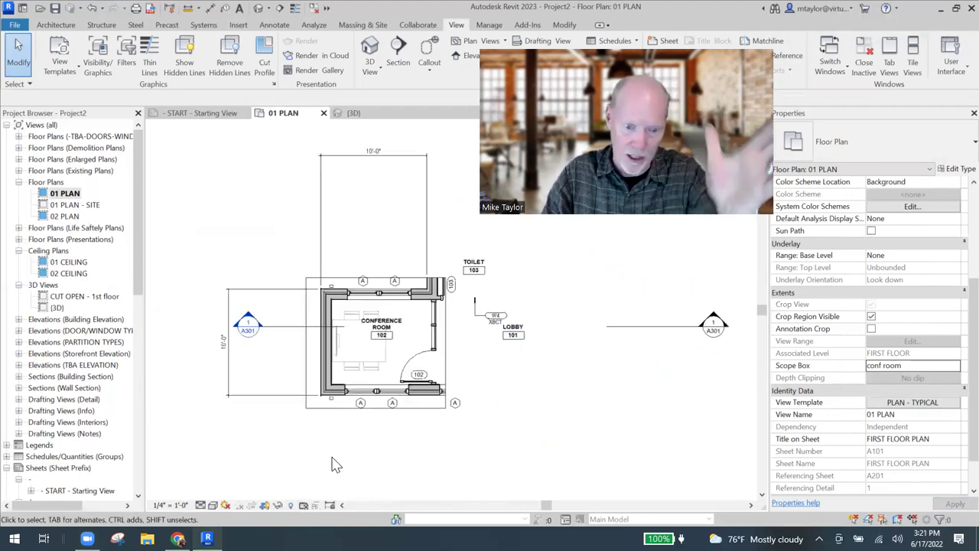
scroll(342, 462, "up", 1)
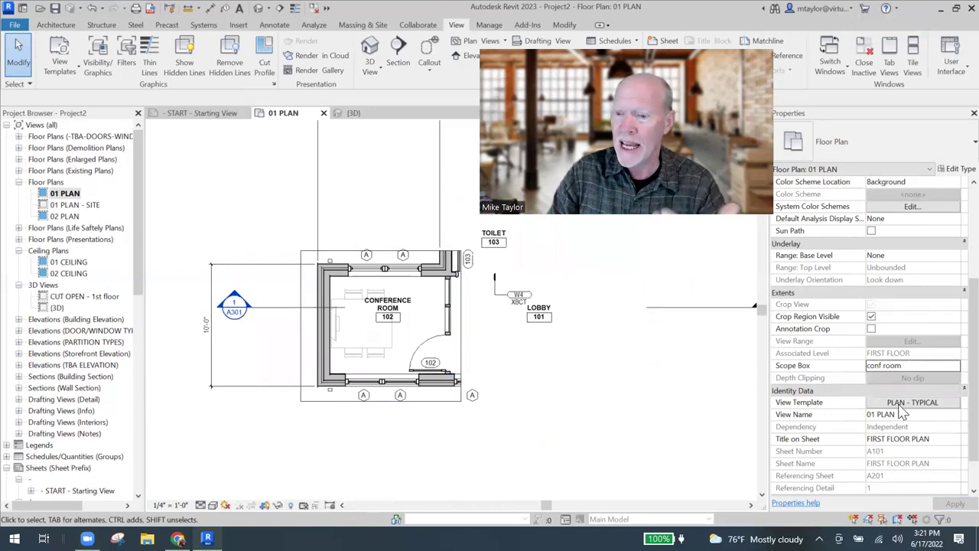
Step: Set the 01 PLAN Scope Box property back to None
left_click(902, 365)
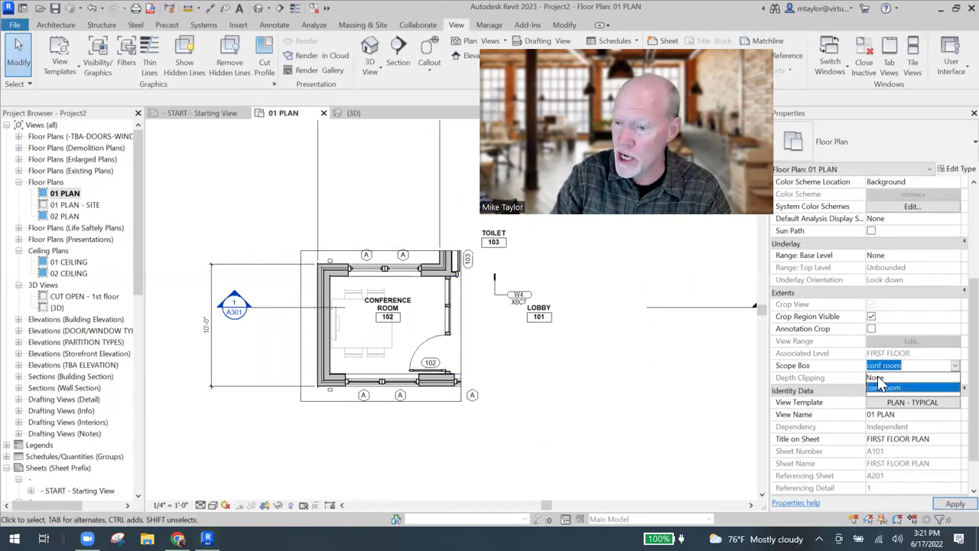
left_click(875, 378)
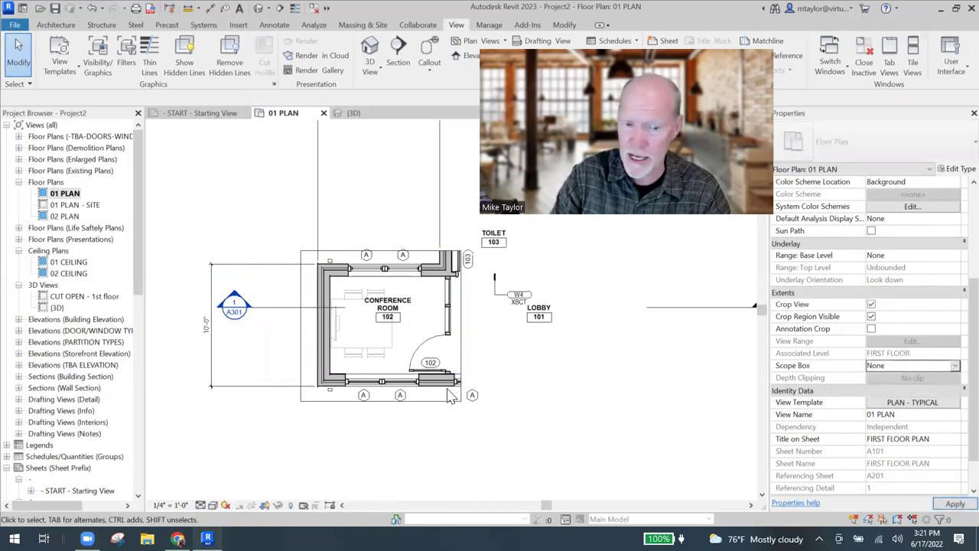
left_click(496, 370)
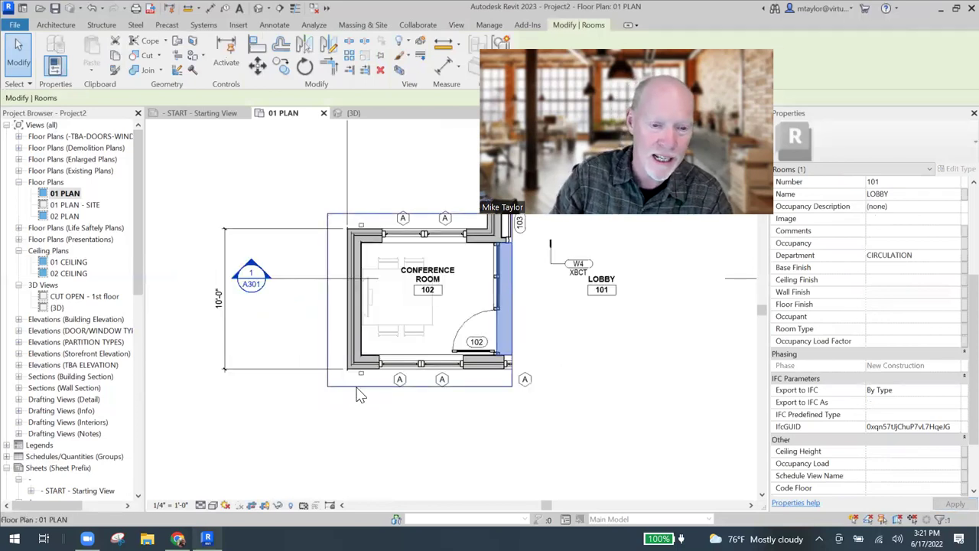
scroll(381, 404, "down", 3)
Step: Extend the crop region down, left, up and right to include the whole floor, including the Lobby
left_click(412, 391)
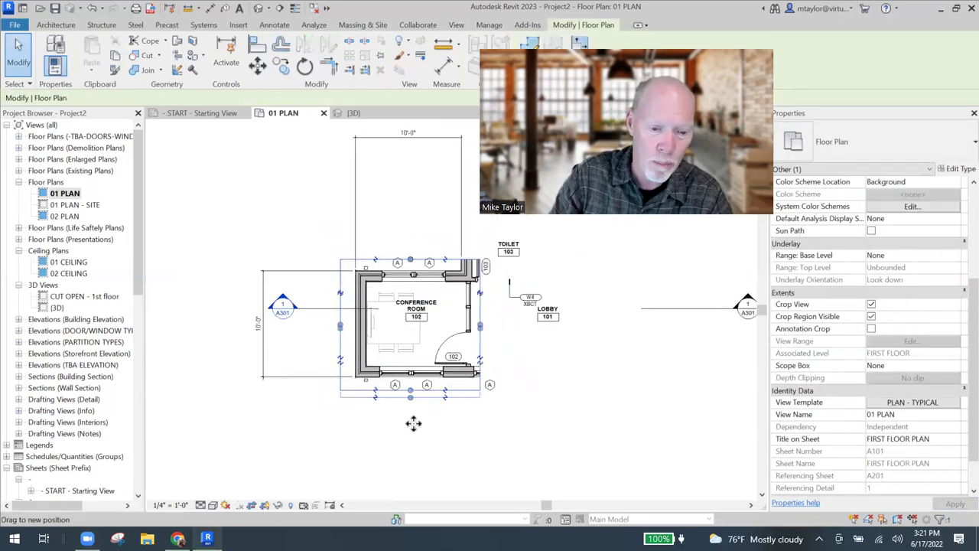
left_click_drag(413, 423, 413, 425)
left_click_drag(339, 344, 320, 341)
left_click_drag(399, 260, 398, 227)
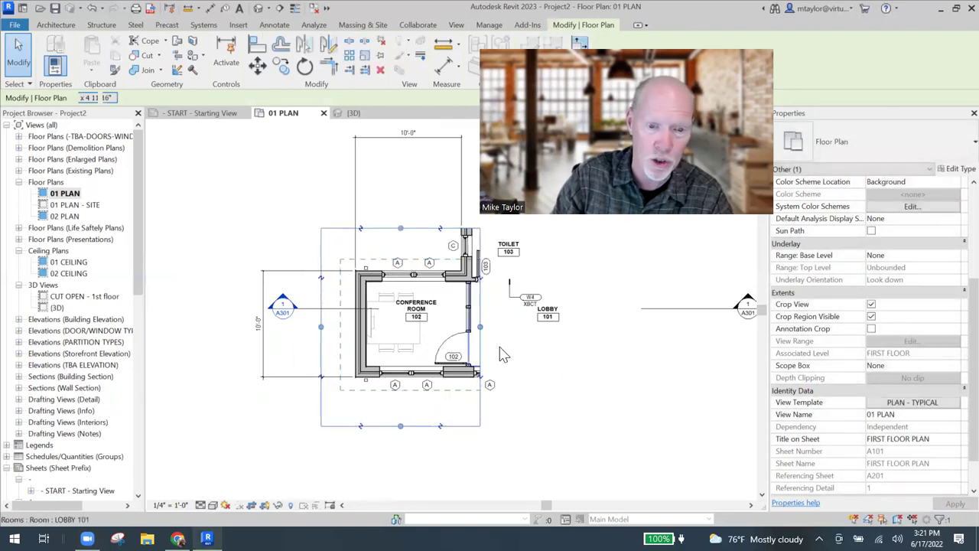
left_click_drag(479, 327, 675, 327)
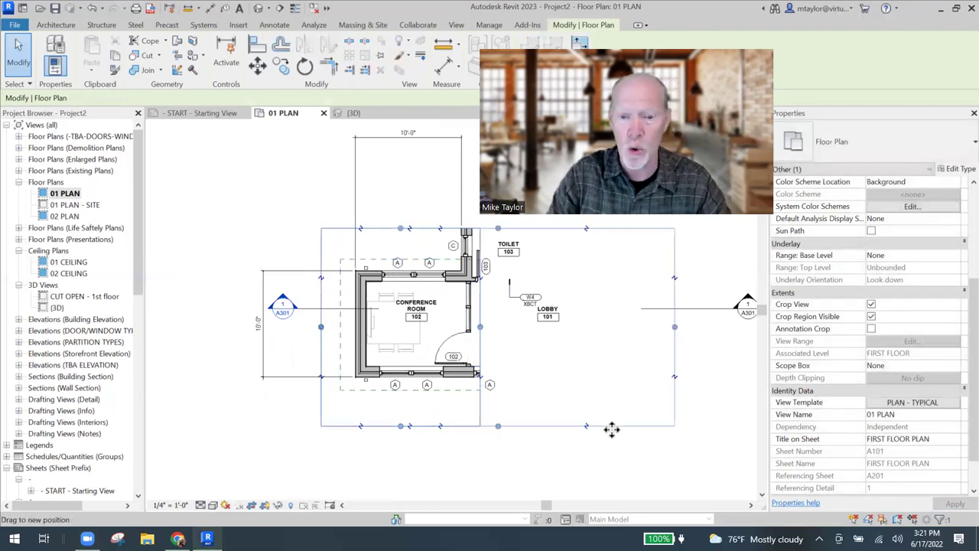
key("z")
key("f")
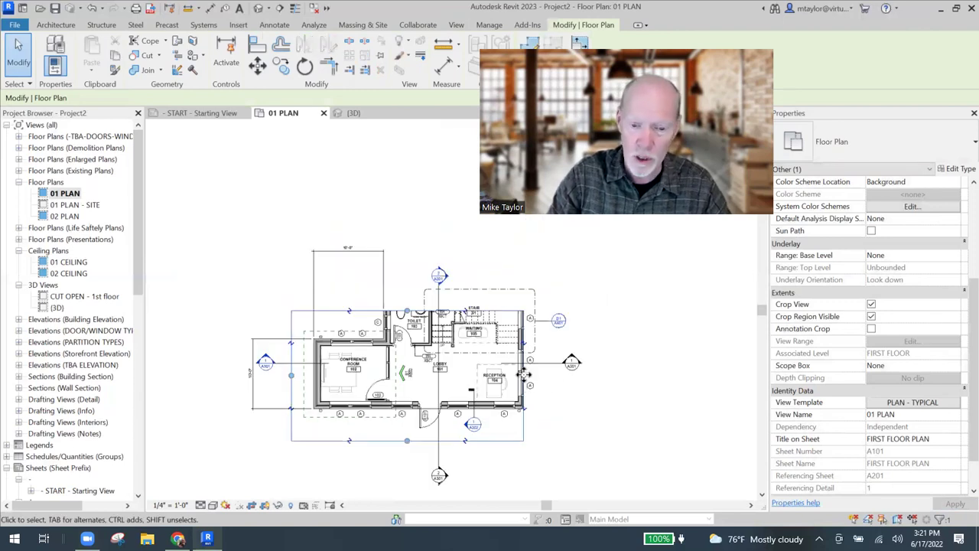
left_click_drag(525, 373, 552, 375)
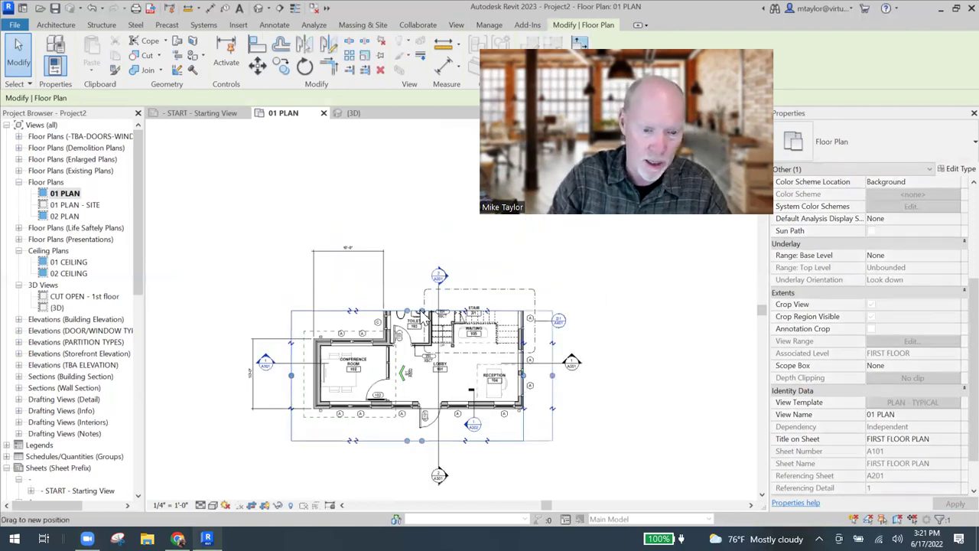
left_click_drag(422, 311, 369, 266)
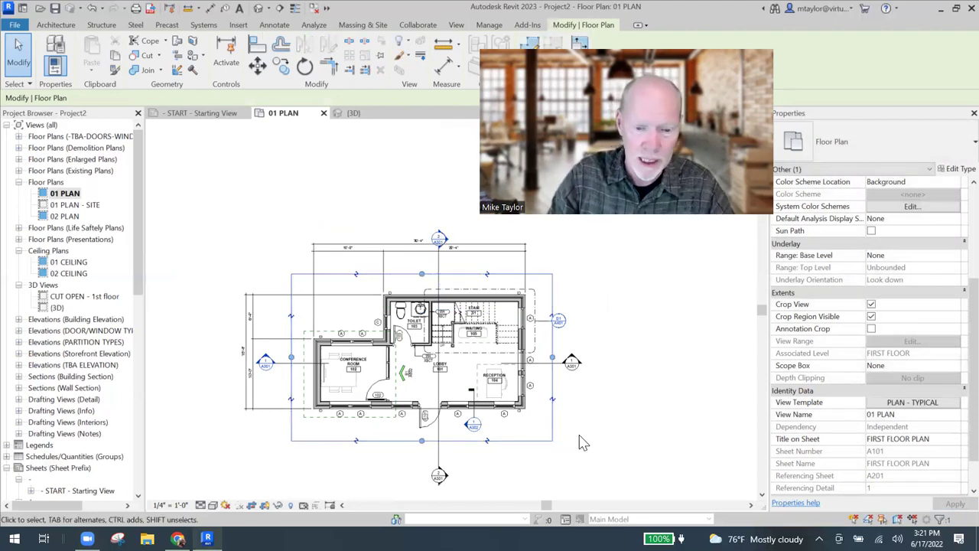
Step: Draw a new scope box enclosing the toilet area in 01 PLAN
left_click(505, 386)
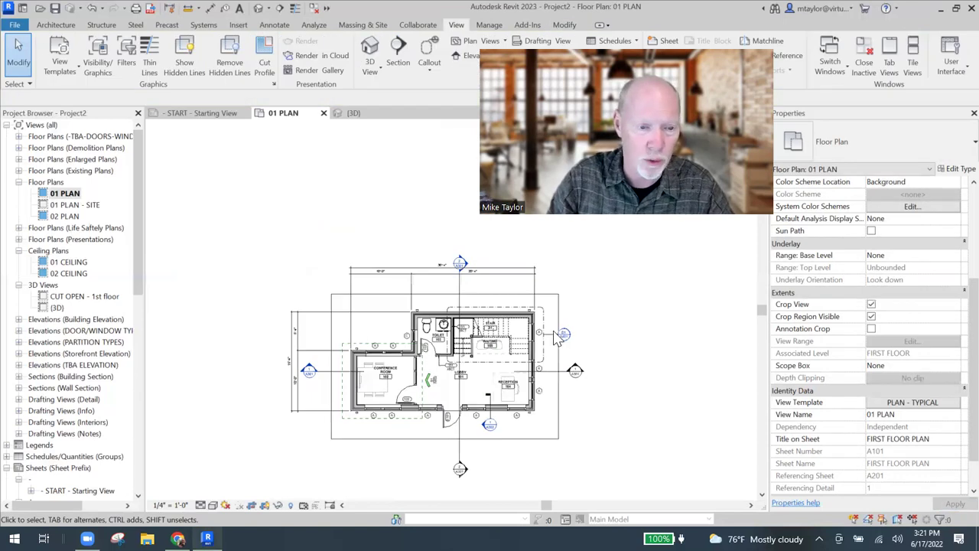
scroll(463, 366, "up", 2)
middle_click_drag(461, 148, 396, 112)
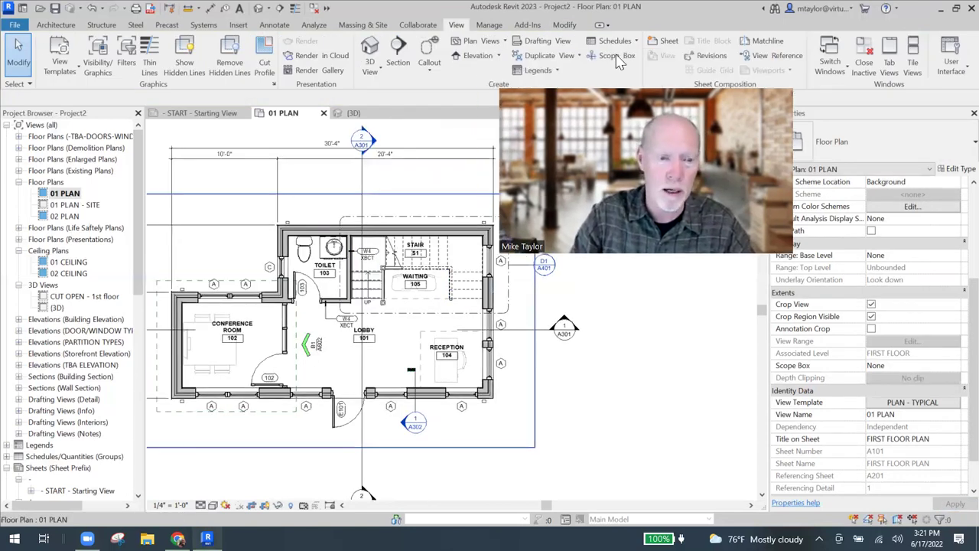
left_click(618, 60)
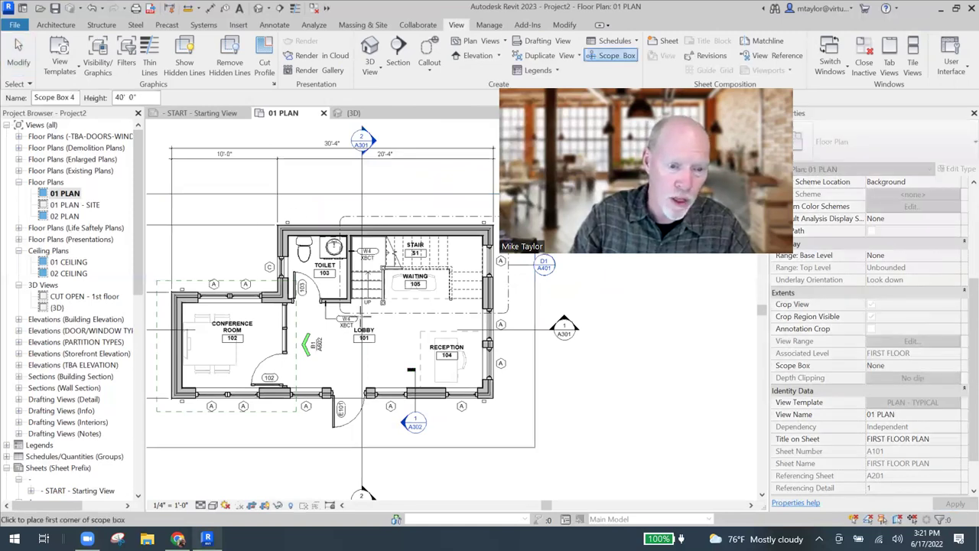
left_click(258, 211)
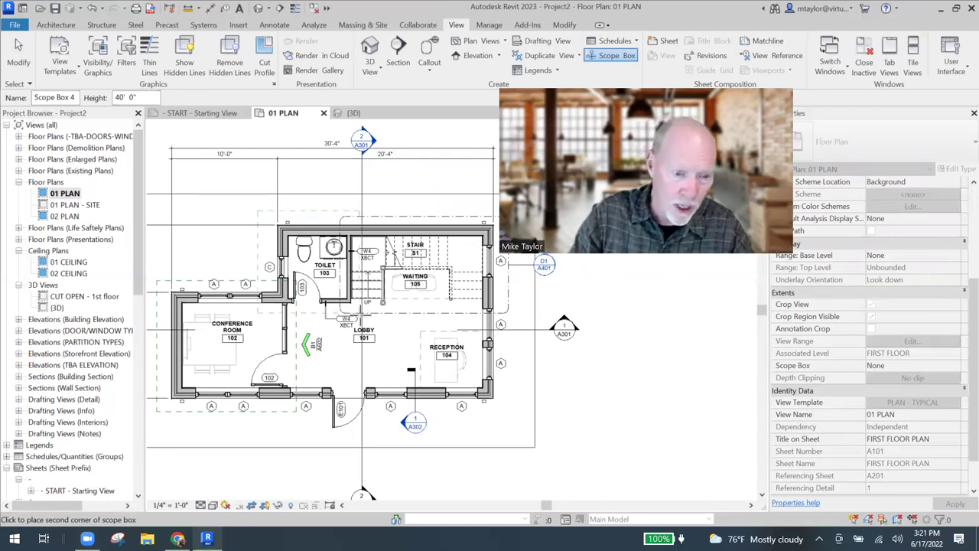
left_click(364, 313)
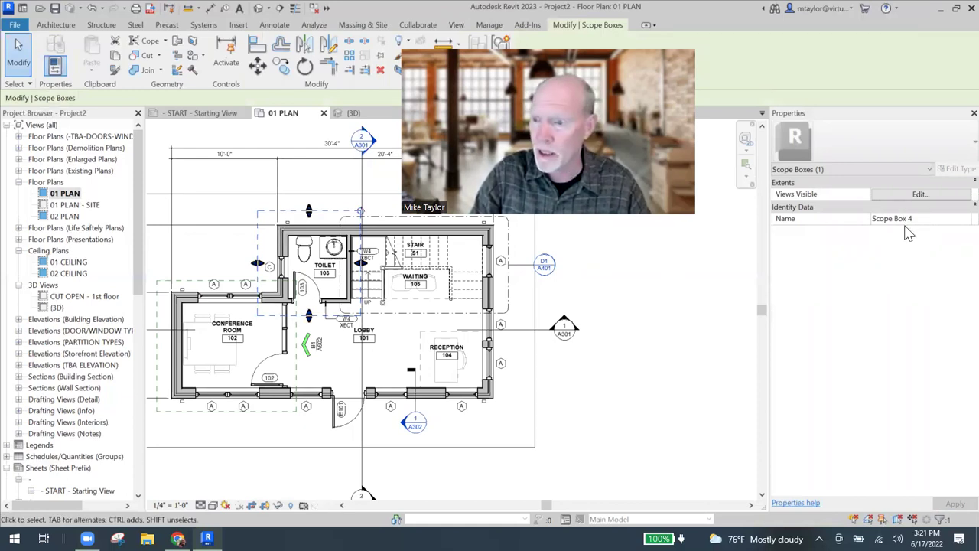
Step: Rename the new scope box from Scope Box 4 to toidy
left_click(926, 218)
key("ctrl+a")
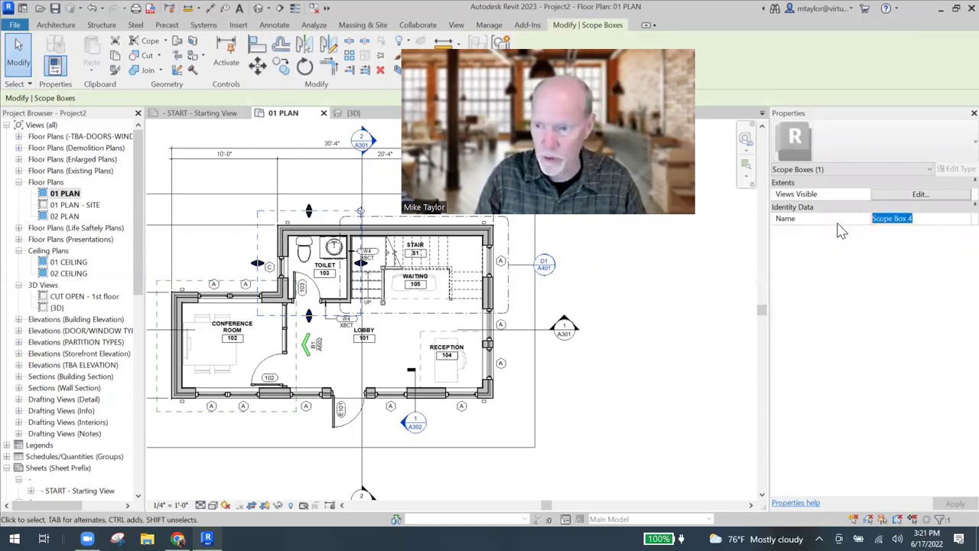
type("toidy")
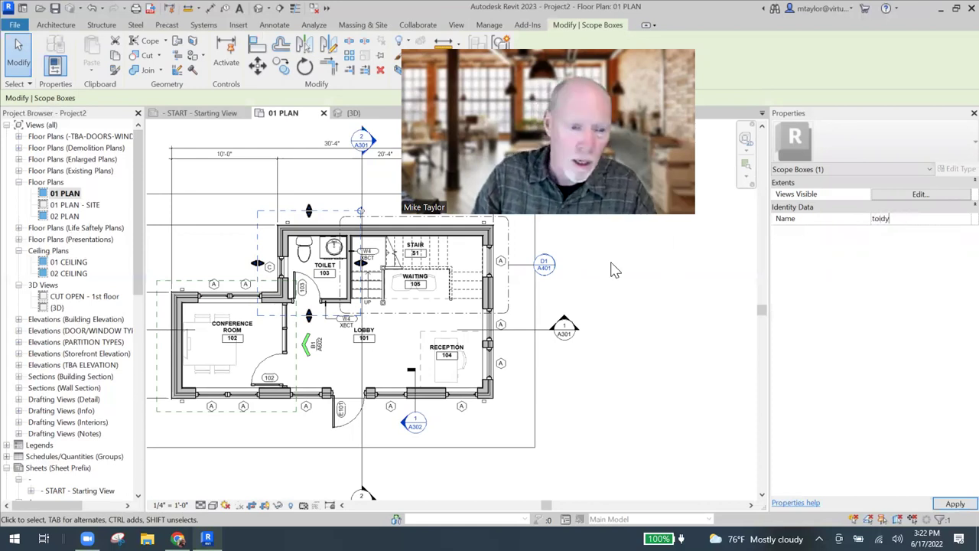
key("Return")
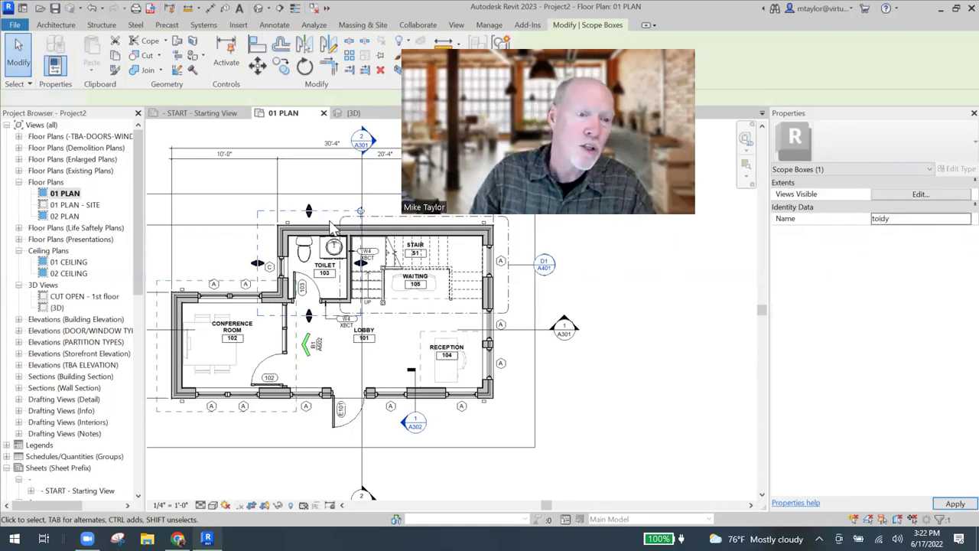
key("Escape")
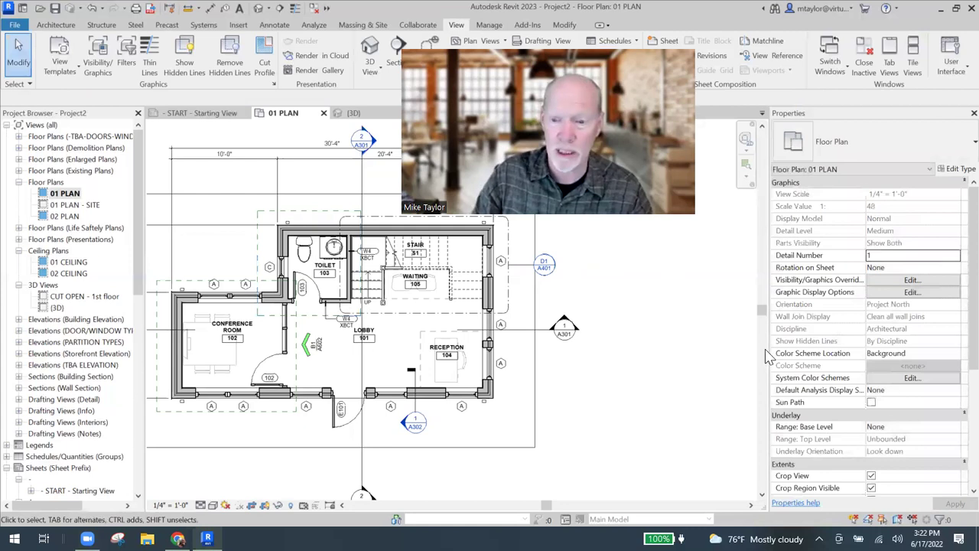
Step: Duplicate the 01 PLAN view as 01 PLAN Copy 1
right_click(70, 195)
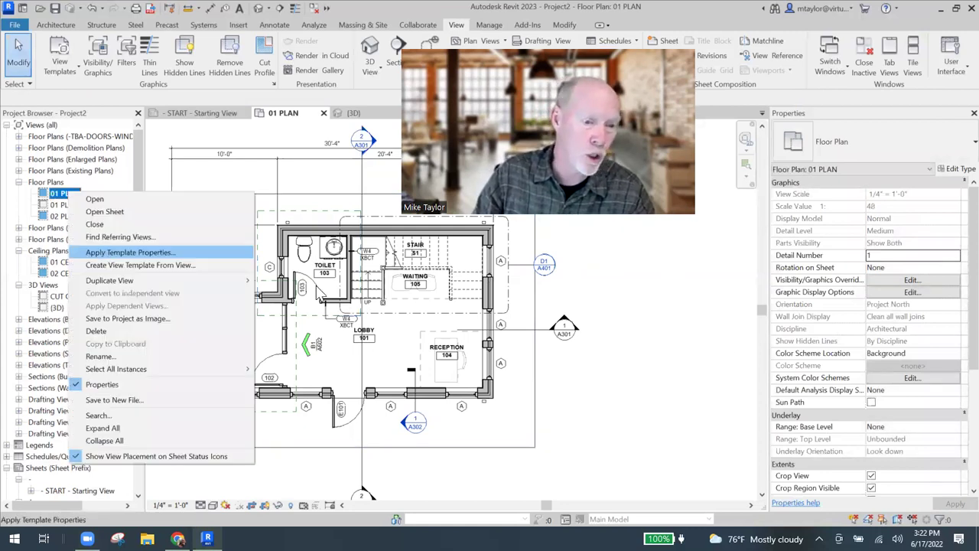
mouse_move(110, 281)
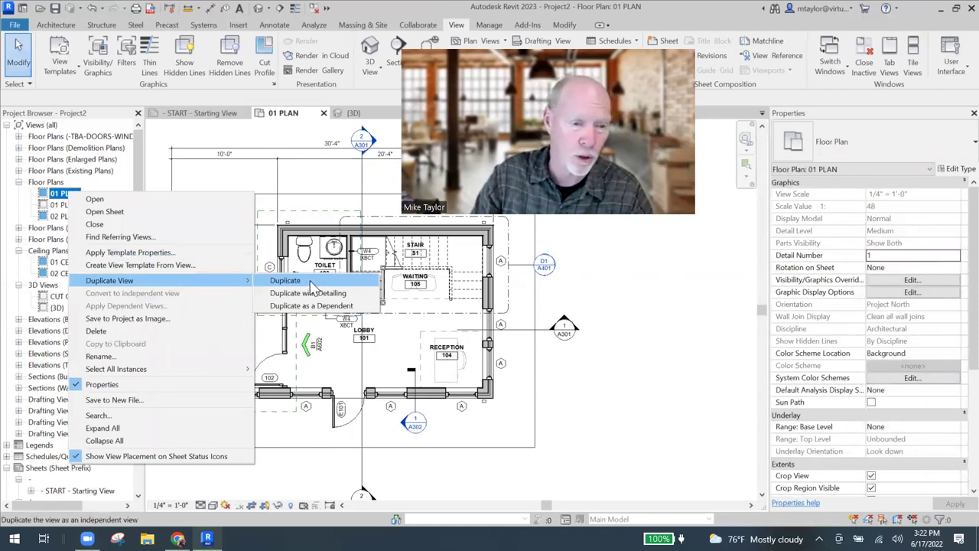
left_click(310, 282)
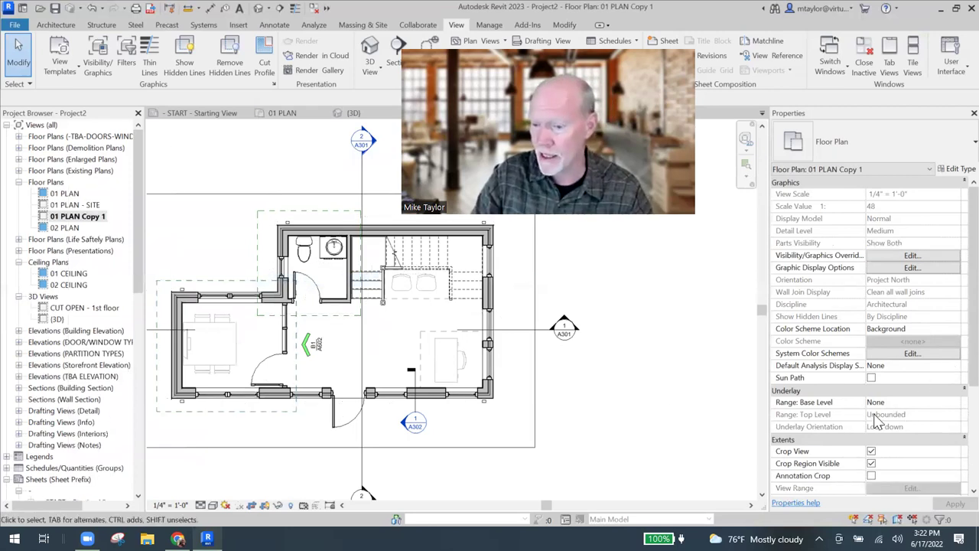
Step: Assign the toidy scope box to the 01 PLAN Copy 1 view
scroll(887, 424, "down", 3)
scroll(859, 414, "down", 2)
left_click(949, 340)
key("Down")
key("Down")
key("Return")
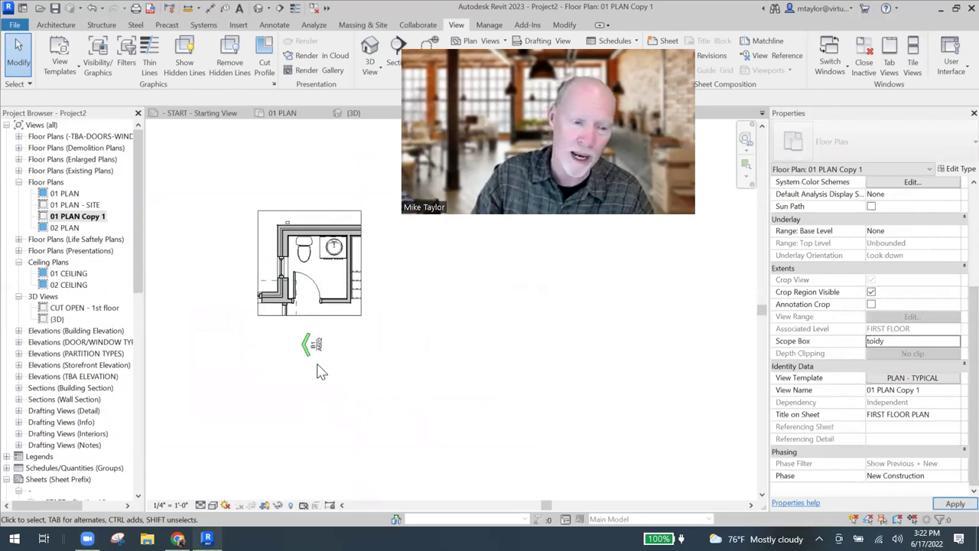
Step: Delete the elevation marker in the cropped copy and zoom around the toilet room
left_click(316, 350)
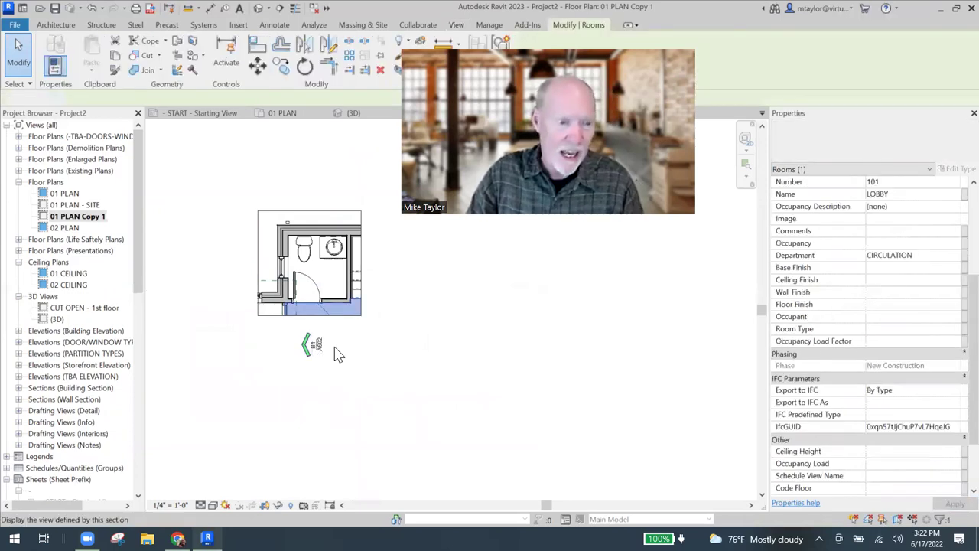
key("Escape")
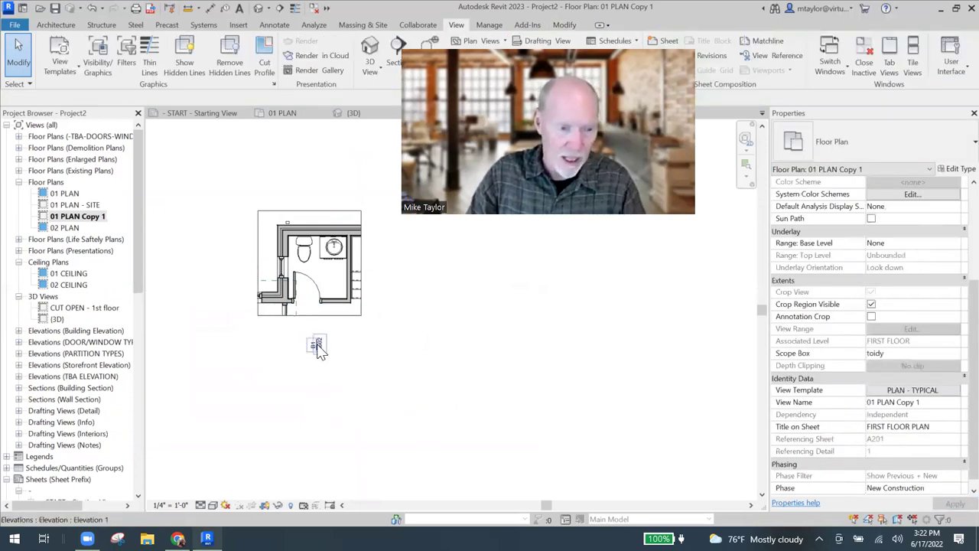
left_click(317, 345)
key("Delete")
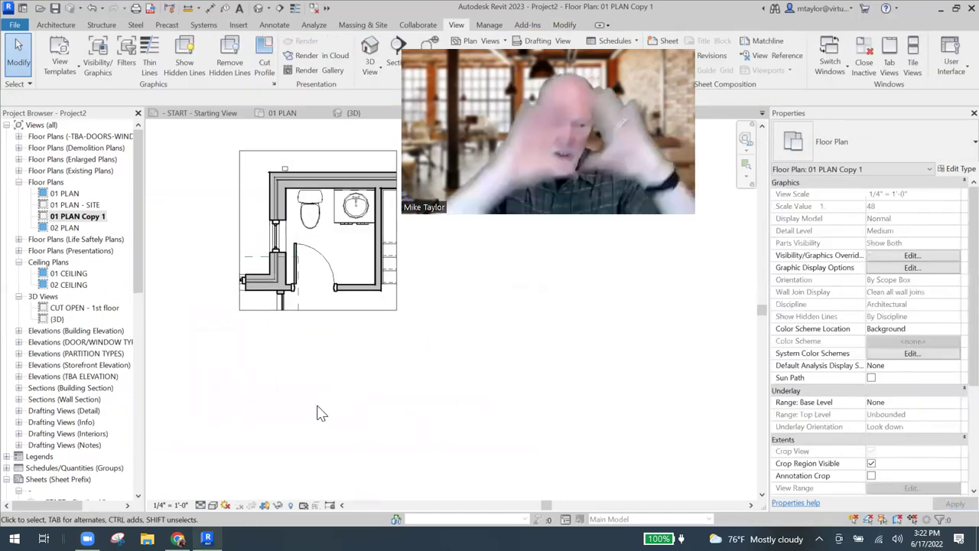
scroll(323, 410, "up", 2)
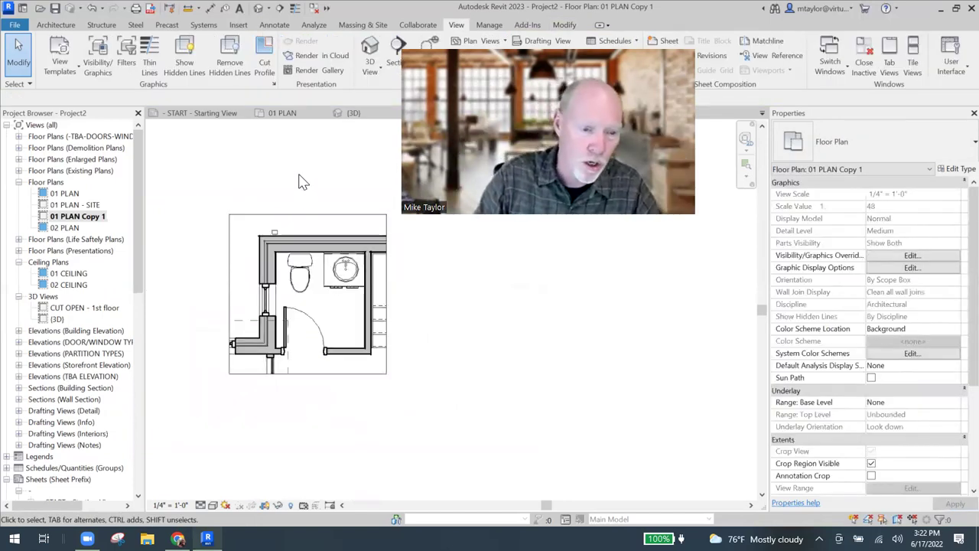
scroll(260, 453, "up", 1)
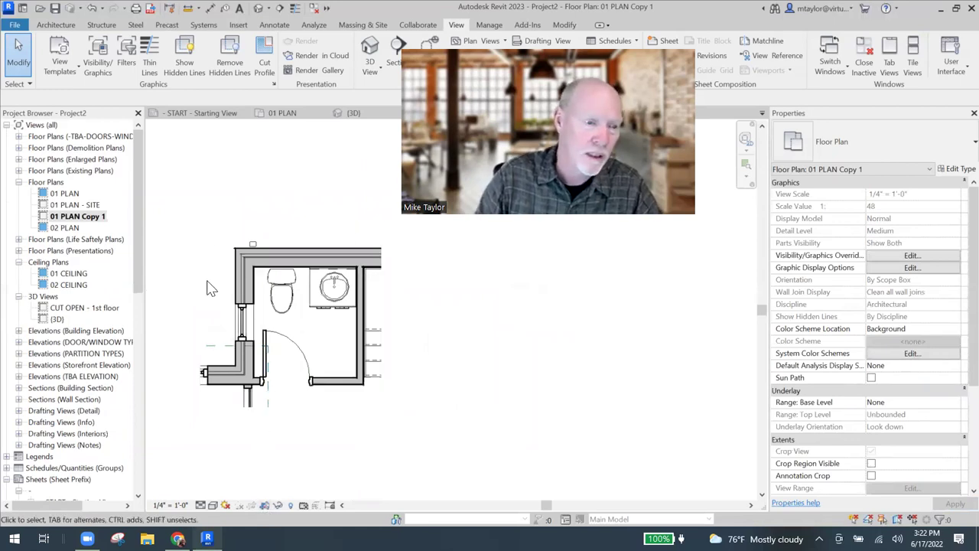
scroll(233, 238, "down", 1)
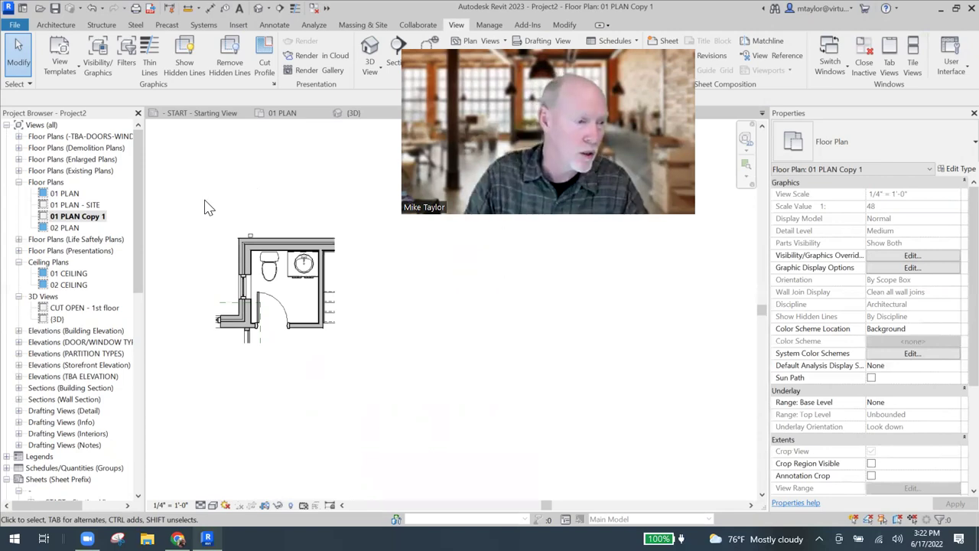
Step: Open the 01 CEILING plan and duplicate it as 01 CEILING Copy 1
double_click(69, 275)
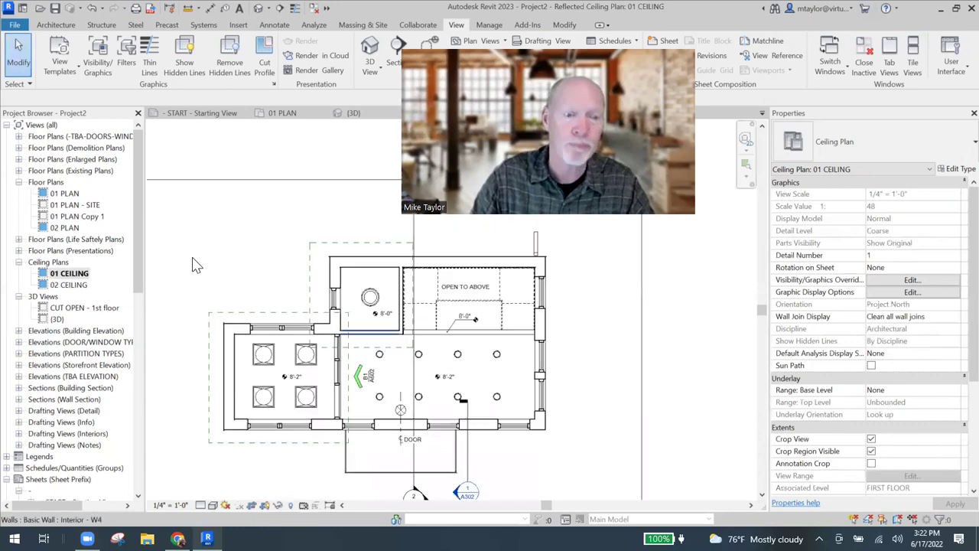
right_click(72, 280)
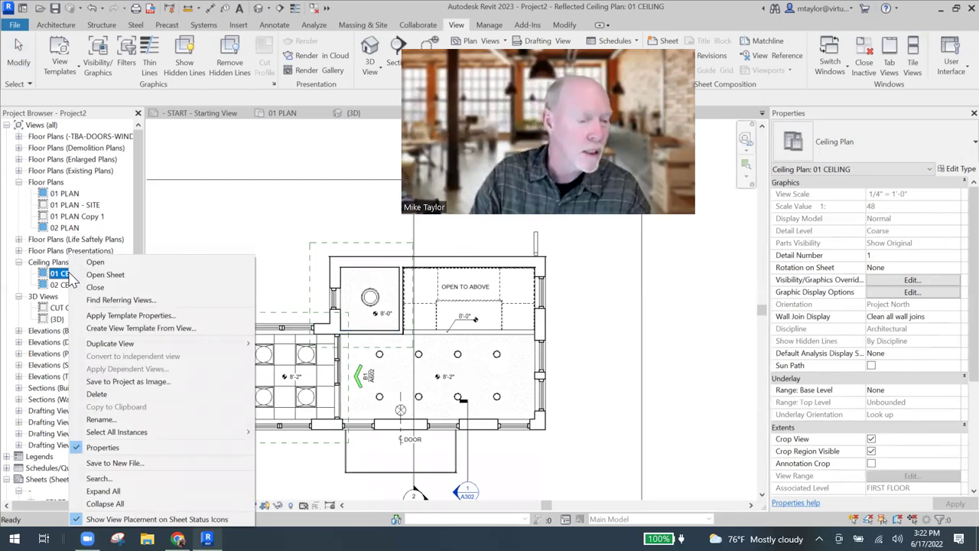
mouse_move(191, 343)
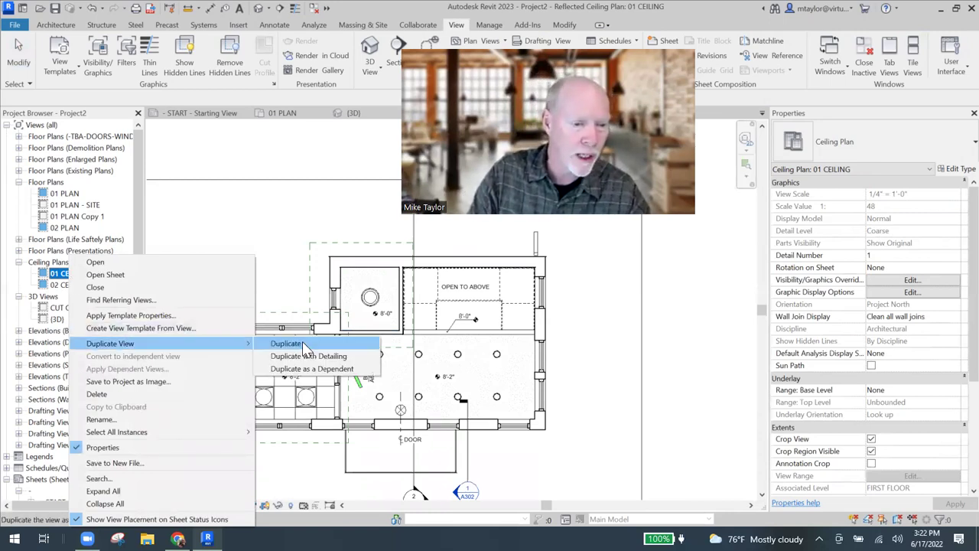
left_click(302, 344)
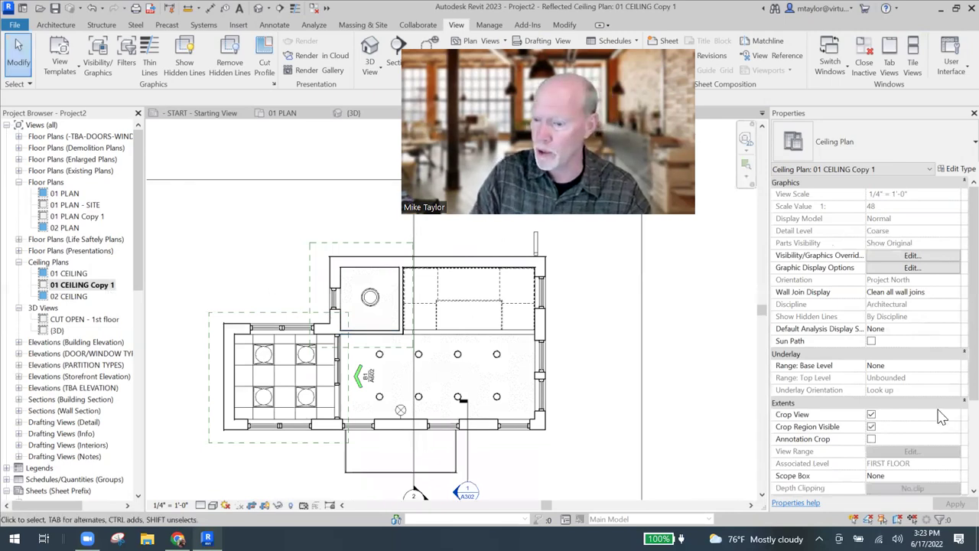
Step: Set the ceiling copy's Scope Box to toidy, cropping it to the toilet room
scroll(860, 392, "down", 4)
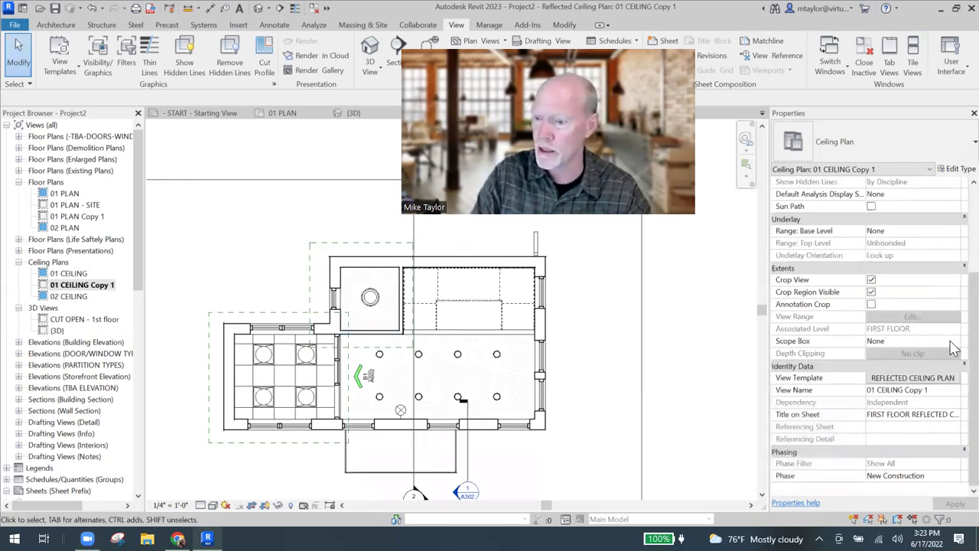
left_click(913, 341)
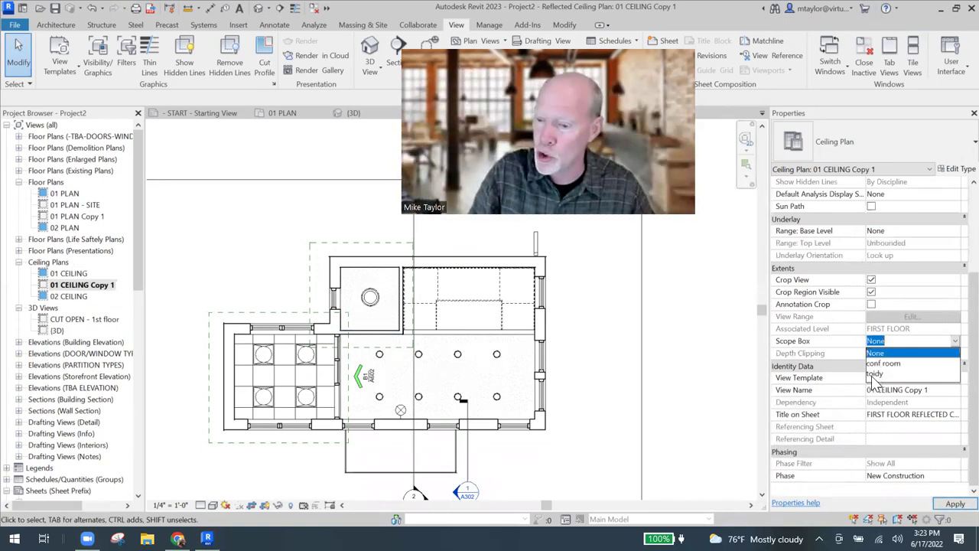
left_click(875, 373)
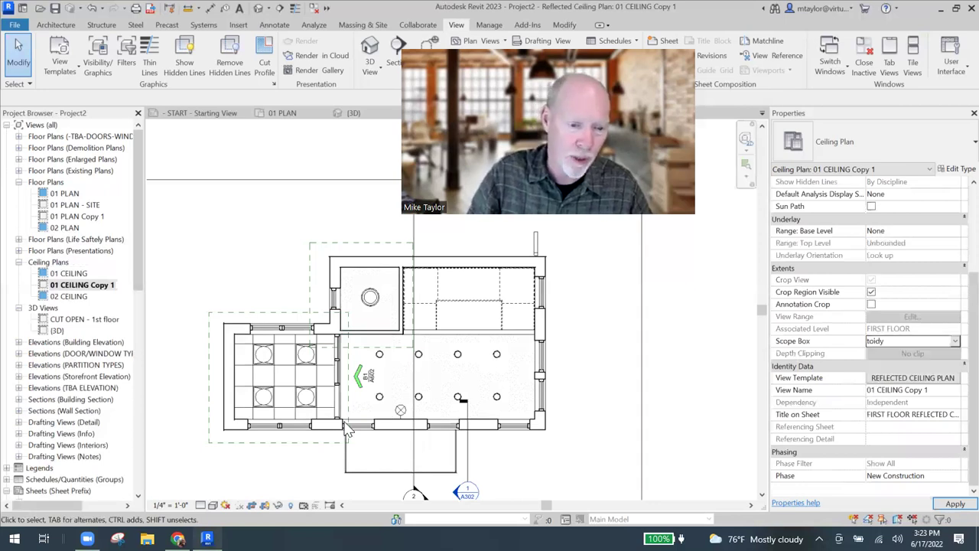
left_click(354, 369)
key("Escape")
scroll(340, 383, "up", 2)
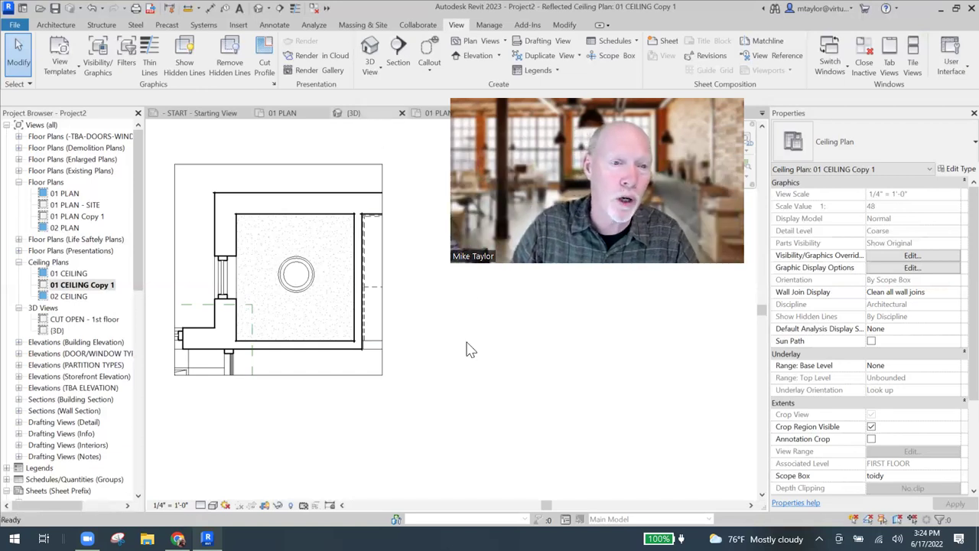
Step: Return to the {3D} view, zooming out and panning to fit the house and terrain
left_click(369, 116)
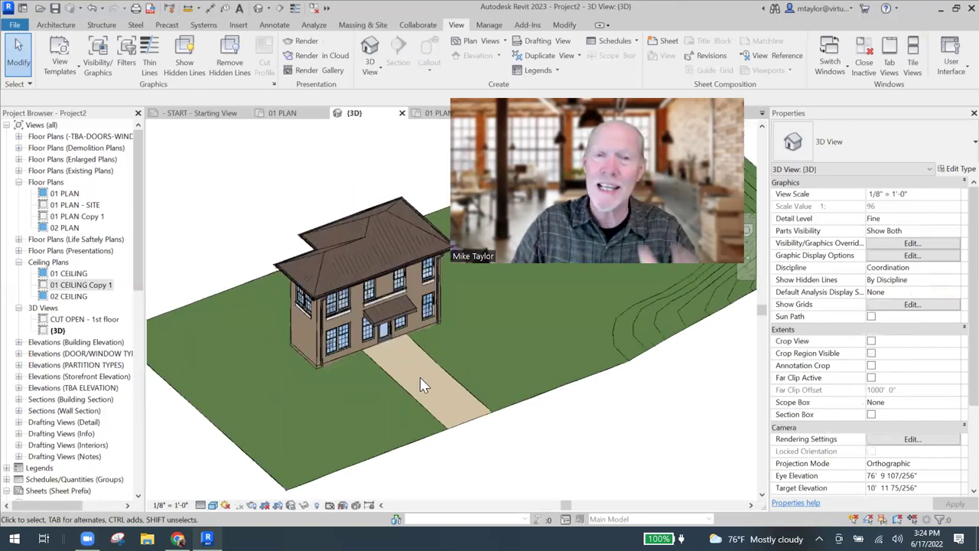
scroll(548, 432, "down", 1)
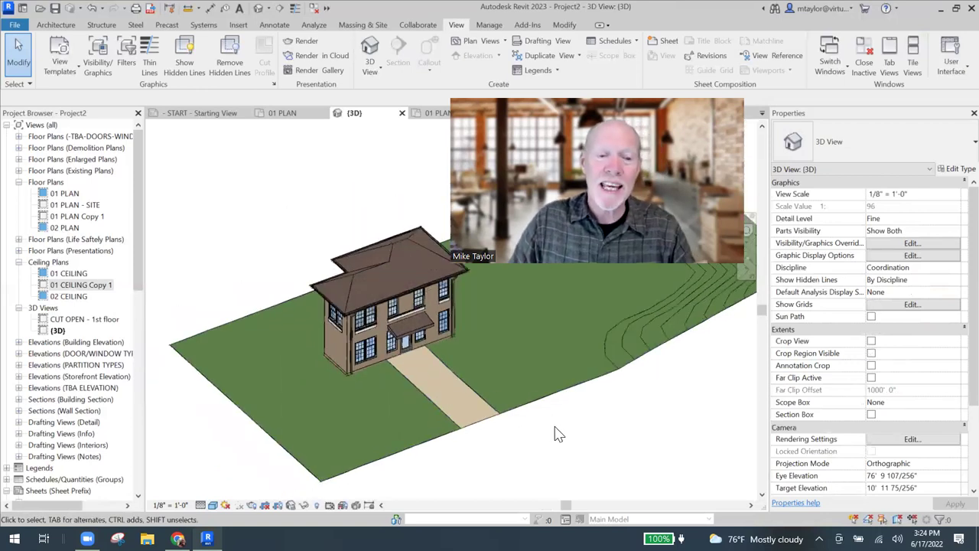
middle_click_drag(561, 433, 498, 421)
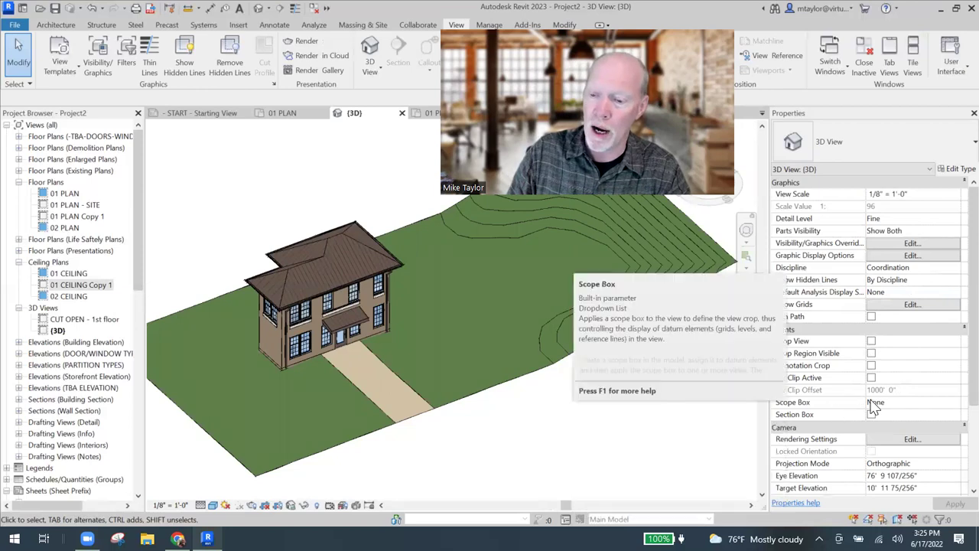
Step: Assign the toidy scope box to the {3D} view, cropping it to the toilet area
left_click(949, 402)
left_click(954, 404)
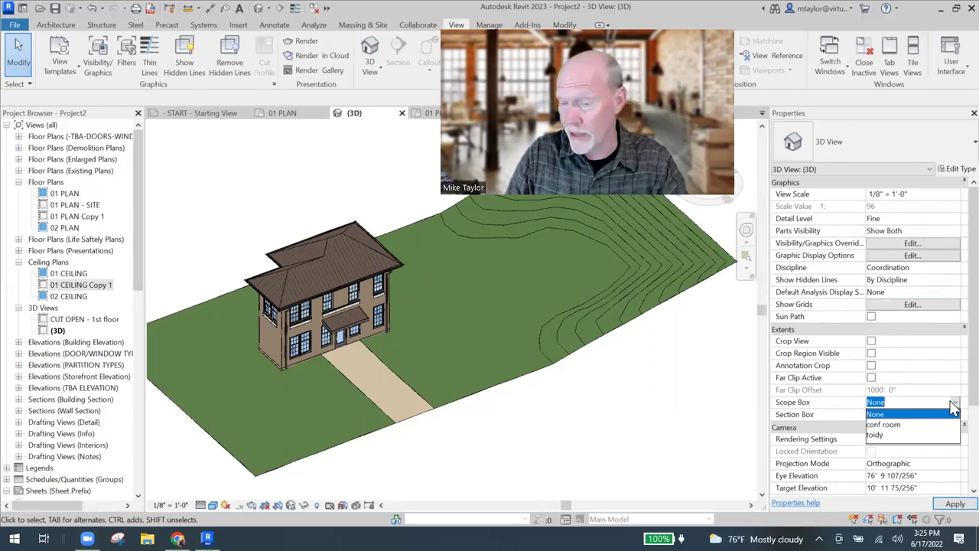
left_click(877, 434)
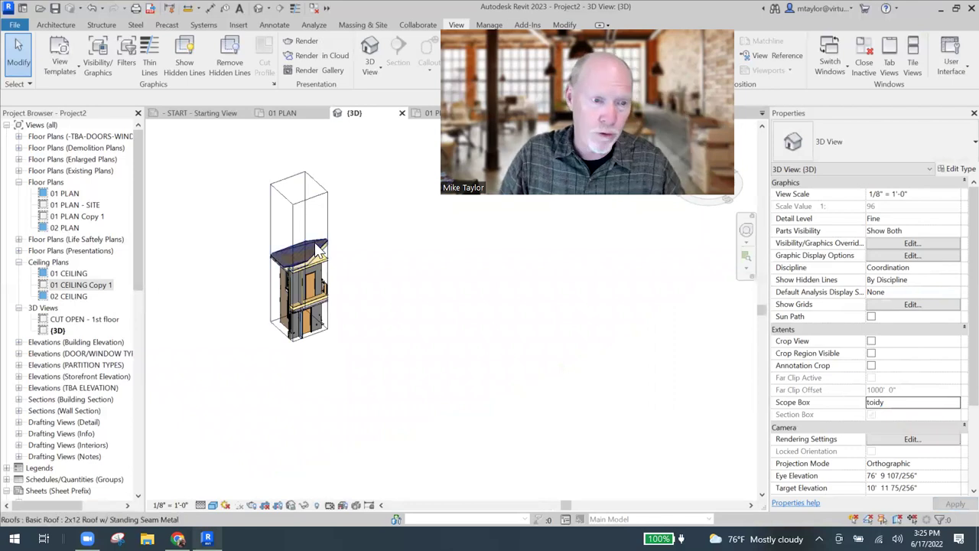
scroll(306, 238, "up", 2)
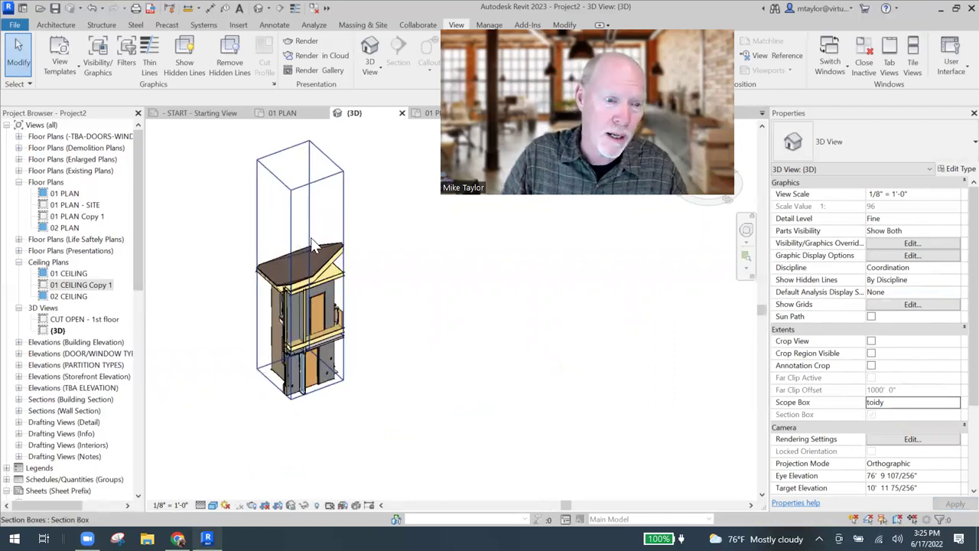
left_click(345, 189)
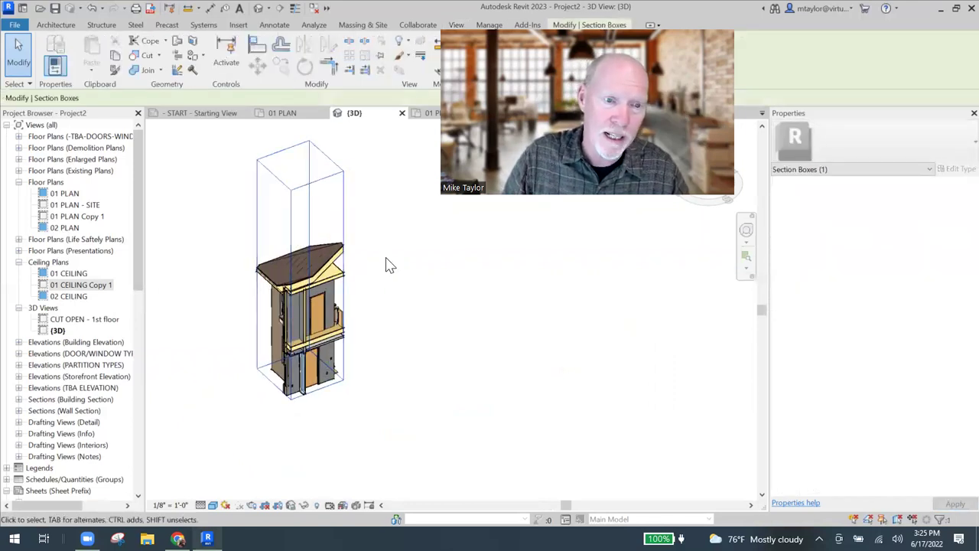
scroll(417, 306, "down", 1)
left_click(452, 316)
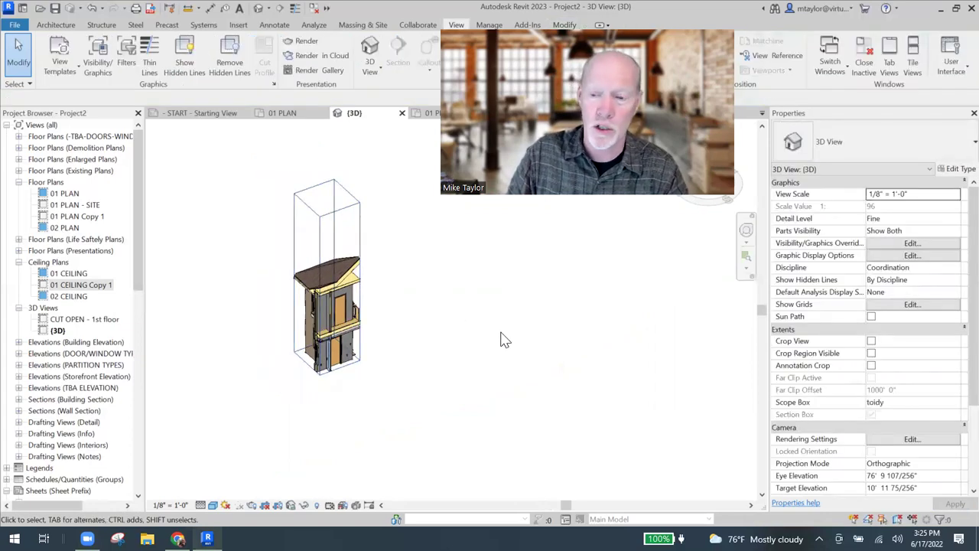
left_click(920, 401)
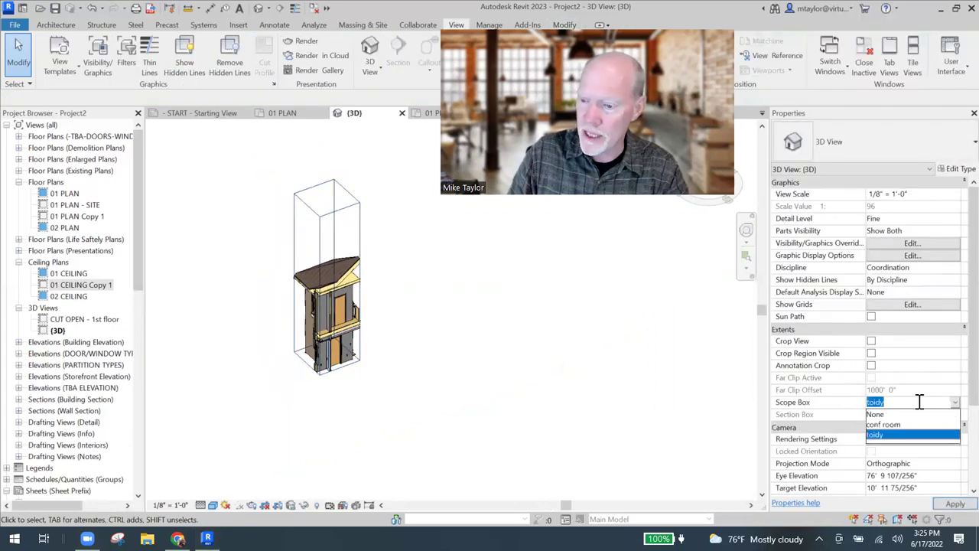
Step: Set Scope Box to None and drag the section box top down over the toilet
left_click(876, 414)
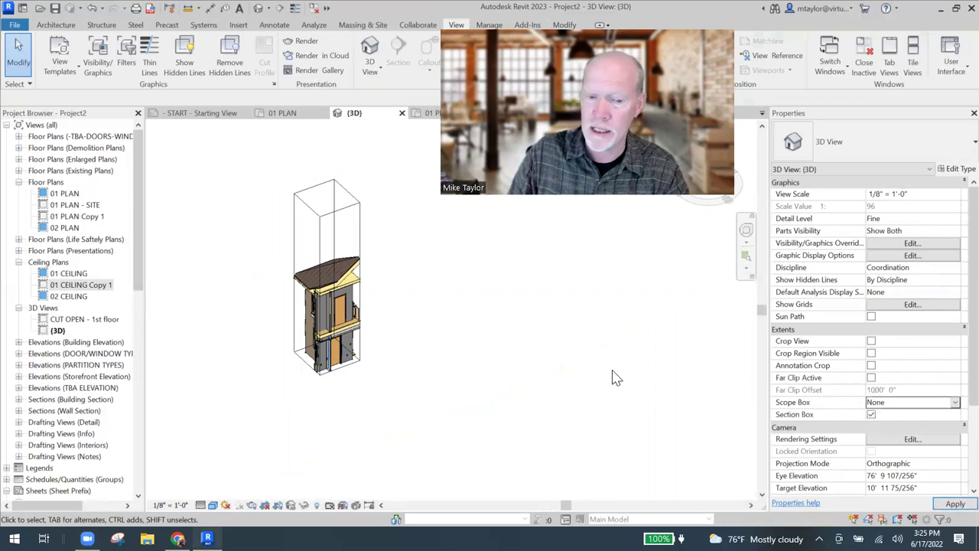
left_click(342, 197)
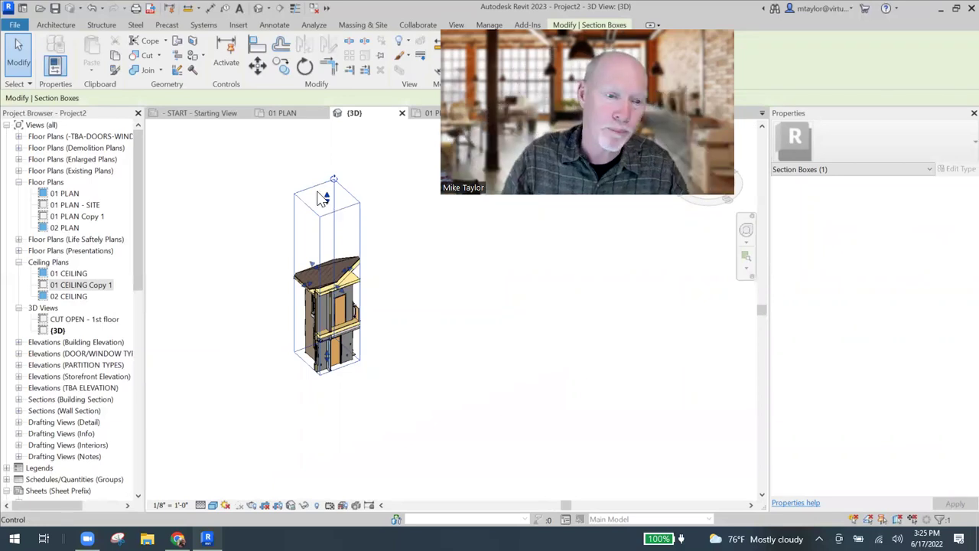
left_click_drag(326, 199, 327, 302)
Step: Orbit, zoom and pan to look down into the cut-open bathroom
scroll(341, 314, "up", 2)
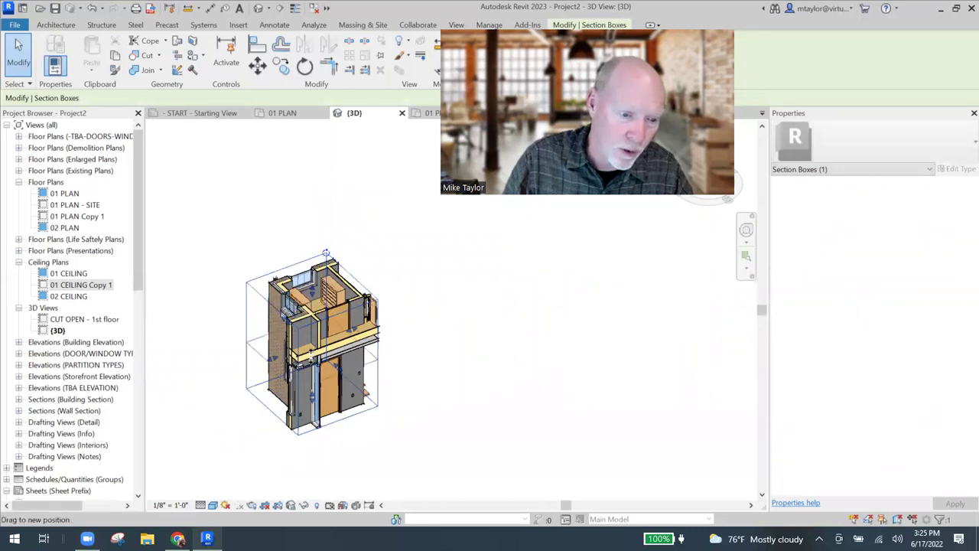
left_click(422, 376)
mouse_move(421, 375)
middle_mouse_down("shift")
mouse_move(345, 367)
mouse_move(405, 343)
mouse_move(390, 295)
mouse_move(459, 396)
mouse_move(415, 399)
mouse_move(513, 334)
mouse_move(406, 373)
middle_mouse_up("shift")
scroll(405, 373, "up", 2)
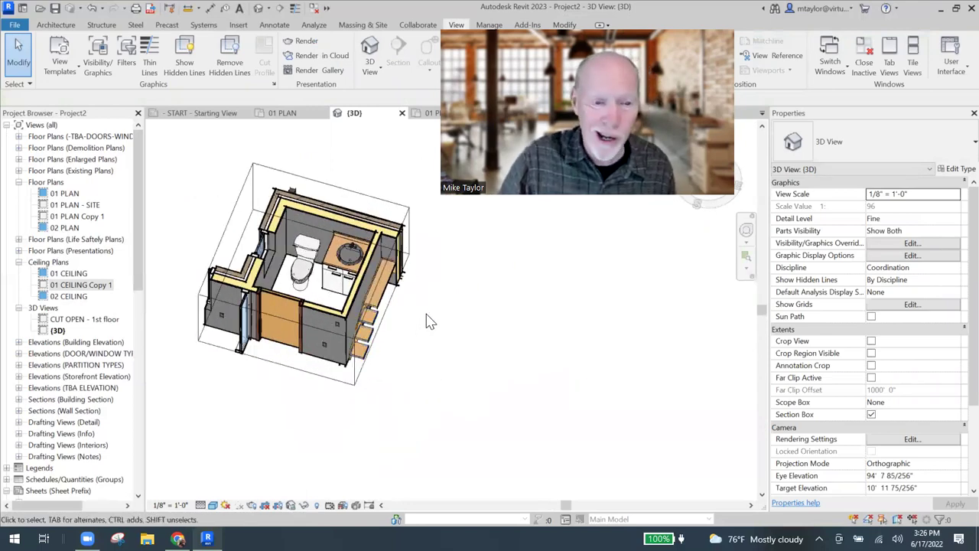
middle_click_drag(429, 321, 459, 375)
scroll(459, 376, "up", 1)
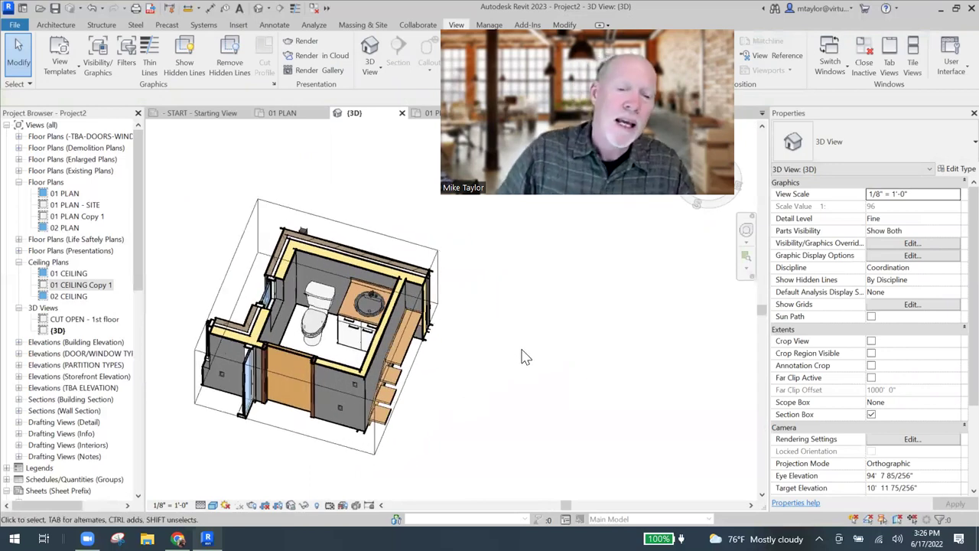
scroll(523, 357, "down", 2)
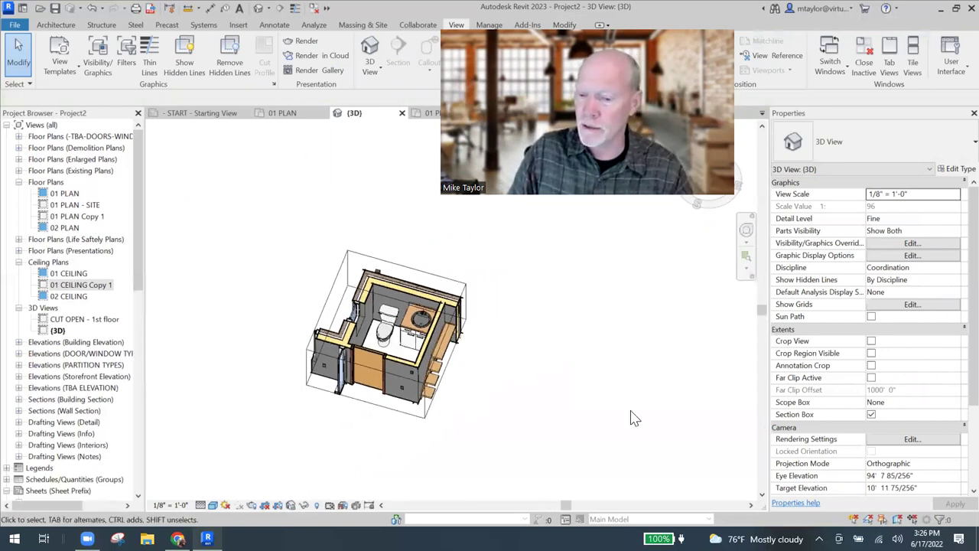
left_click(954, 403)
Step: Switch the {3D} view's scope box to conf room
left_click(885, 424)
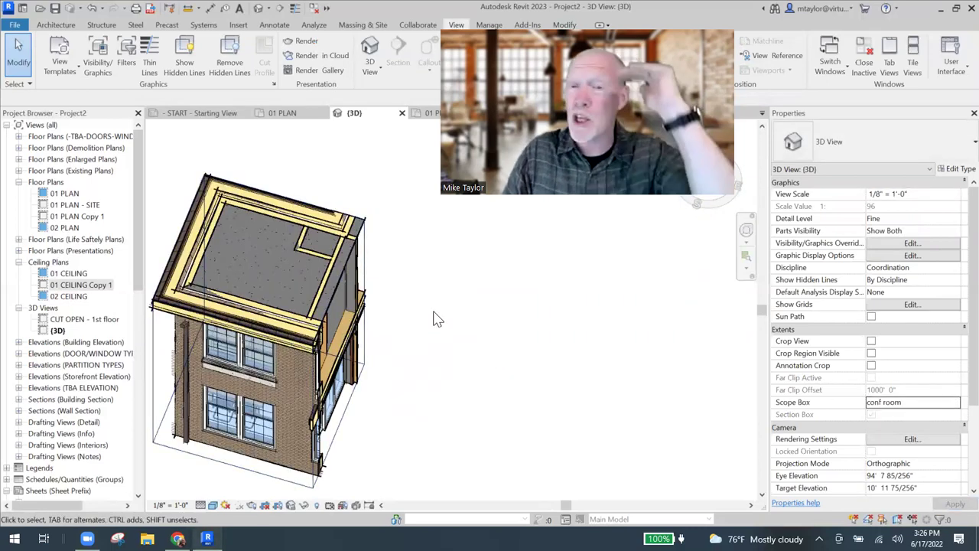
left_click(386, 246)
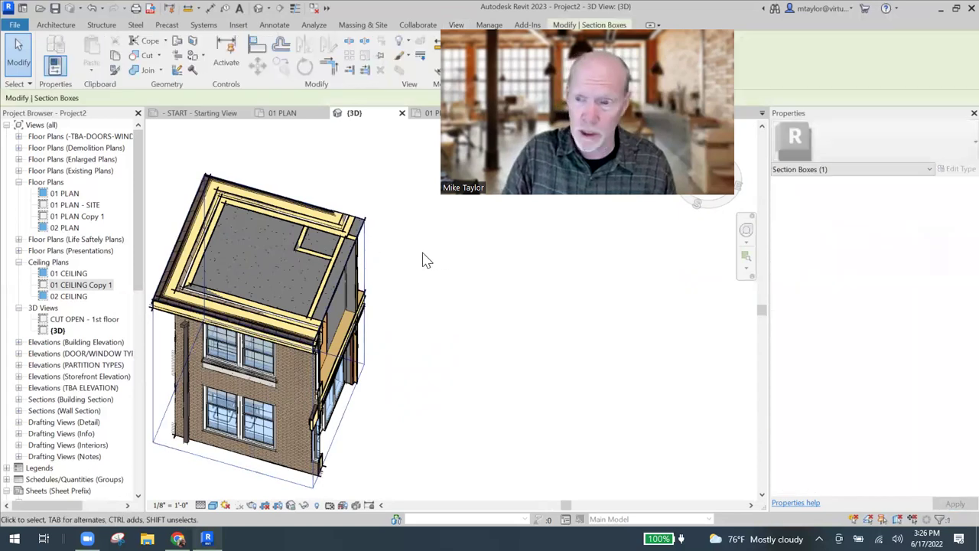
left_click(411, 270)
scroll(385, 281, "down", 2)
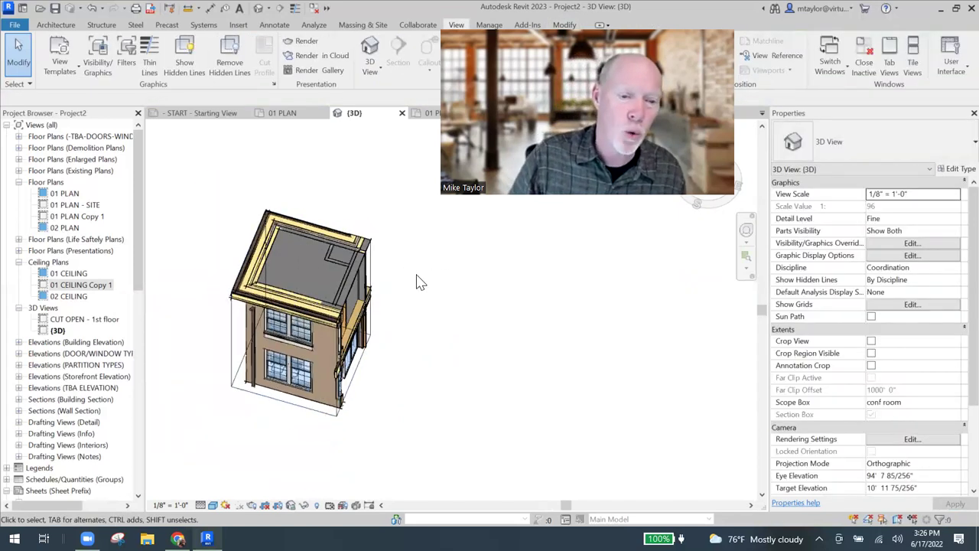
left_click(232, 337)
left_click(477, 371)
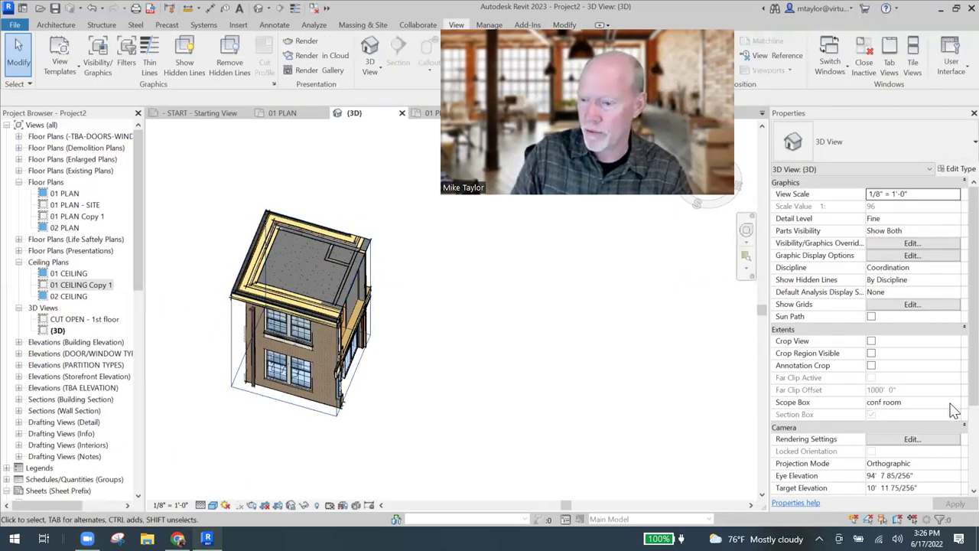
Step: Set Scope Box to None and adjust the section box top to cut the first floor
left_click(914, 404)
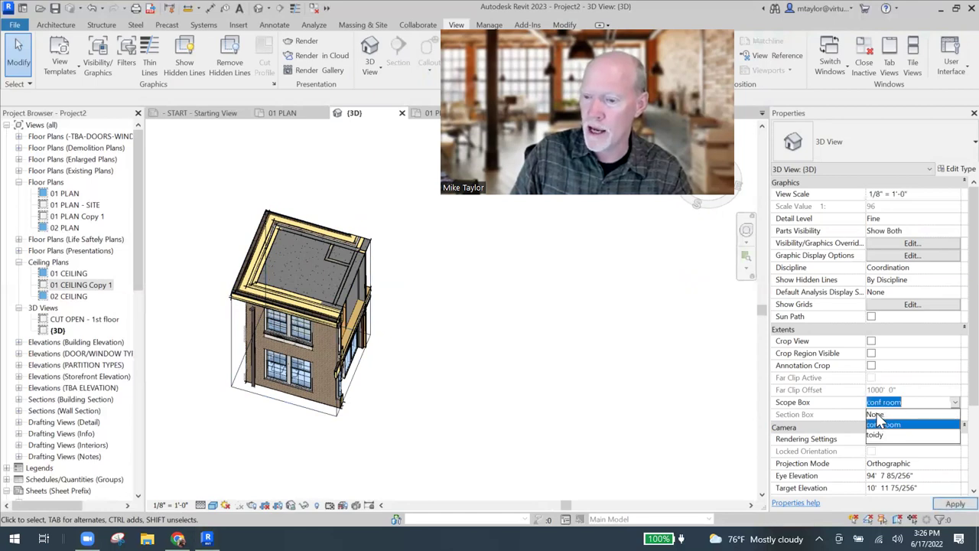
left_click(876, 415)
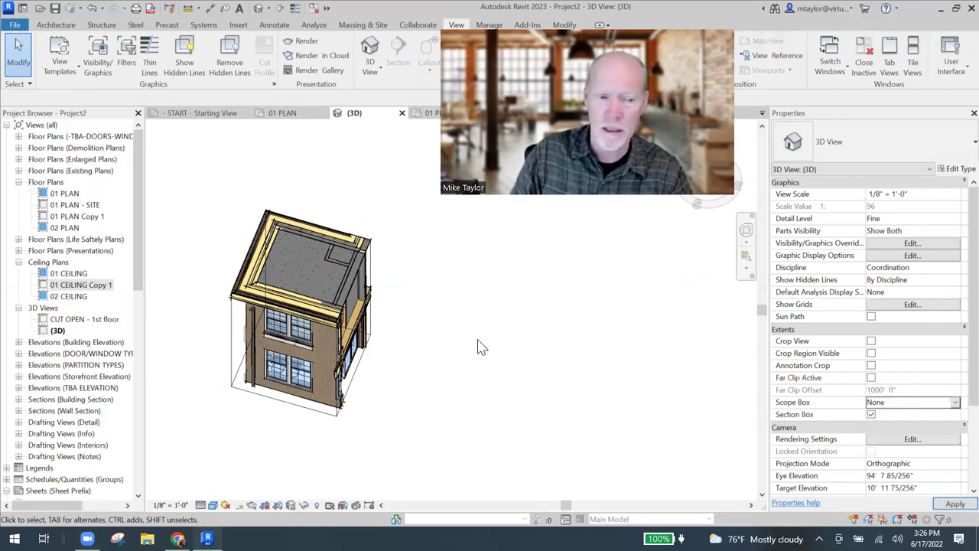
left_click(231, 337)
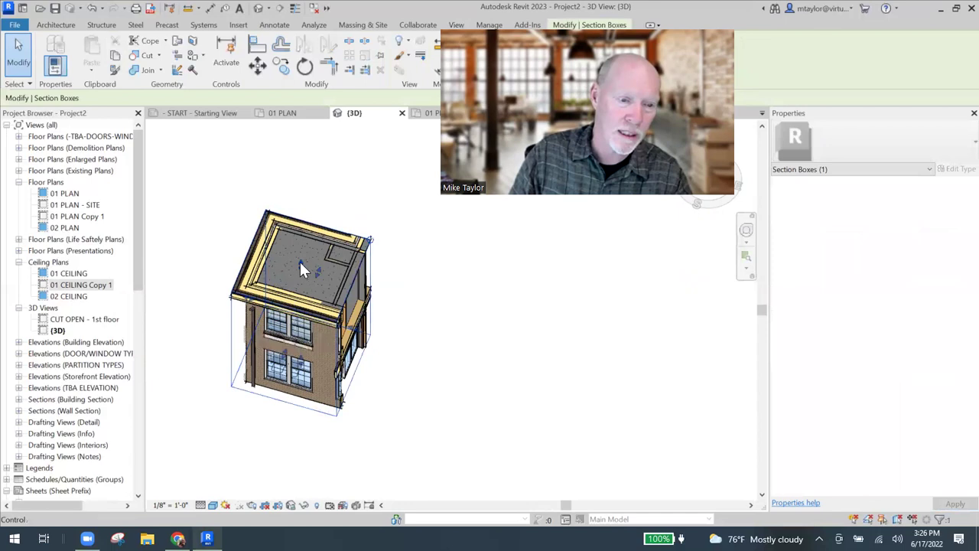
left_click_drag(300, 266, 300, 208)
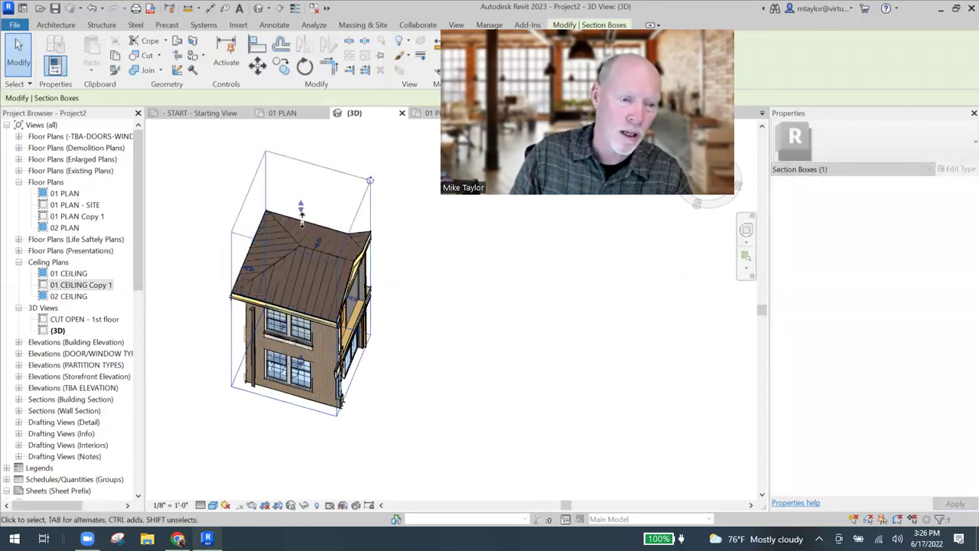
left_click_drag(370, 344, 375, 396)
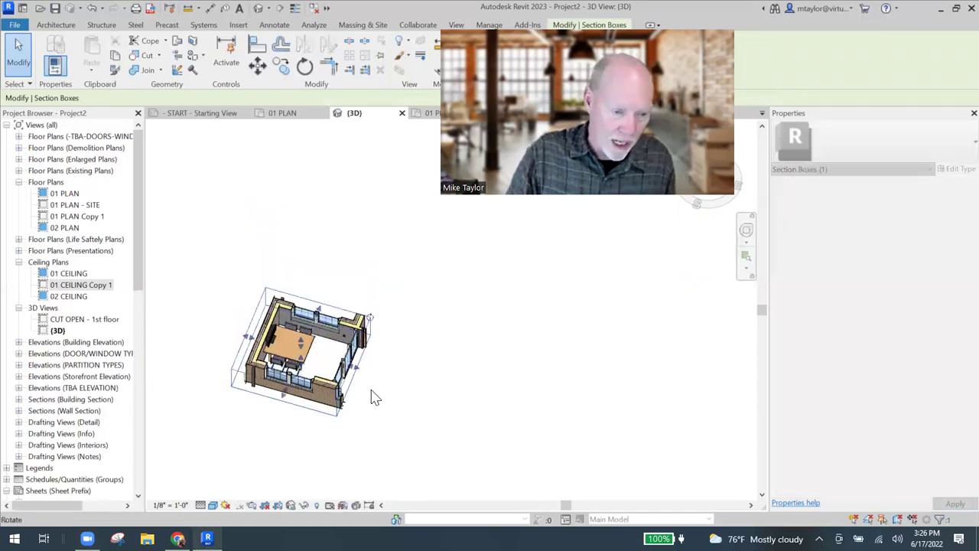
key("ctrl+z")
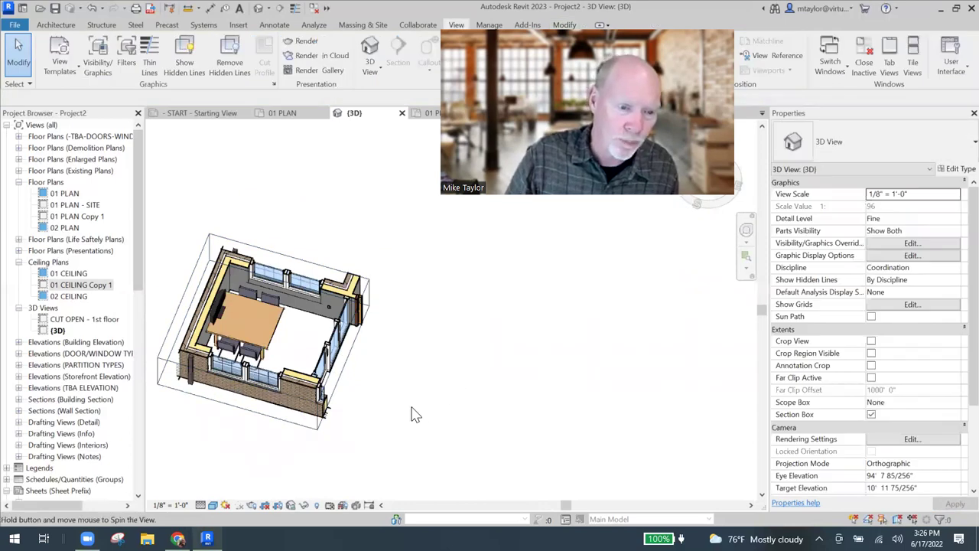
Step: Zoom and orbit to view the cut-open conference room with its table and chairs
scroll(464, 411, "up", 3)
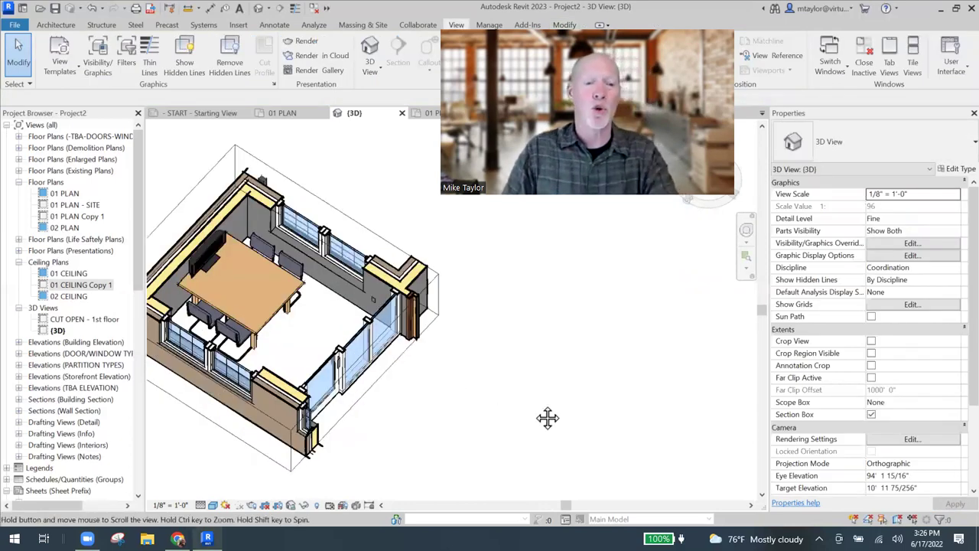
scroll(547, 417, "up", 1)
scroll(536, 409, "up", 1)
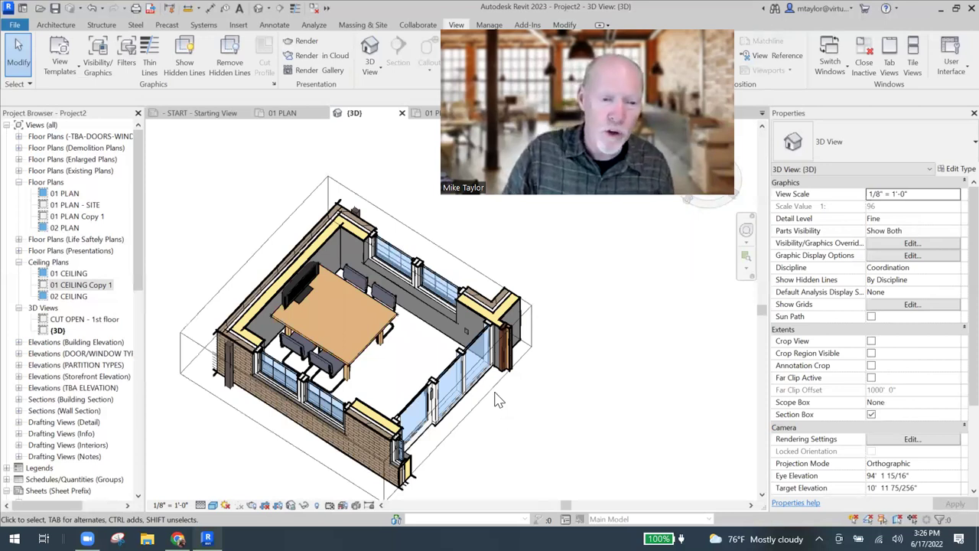
mouse_move(498, 398)
middle_mouse_down("shift")
mouse_move(457, 394)
mouse_move(473, 407)
mouse_move(490, 385)
middle_mouse_up("shift")
scroll(520, 421, "down", 2)
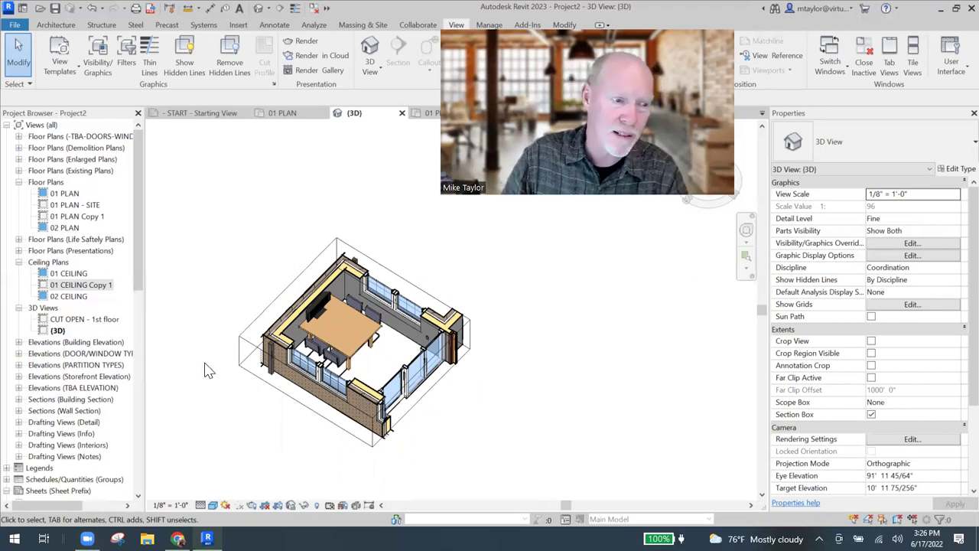
Step: Drag the section box faces outward to enclose the whole first floor, toilet and stair
scroll(497, 390, "down", 2)
left_click(463, 385)
left_click_drag(463, 384, 579, 442)
left_click_drag(576, 310, 600, 357)
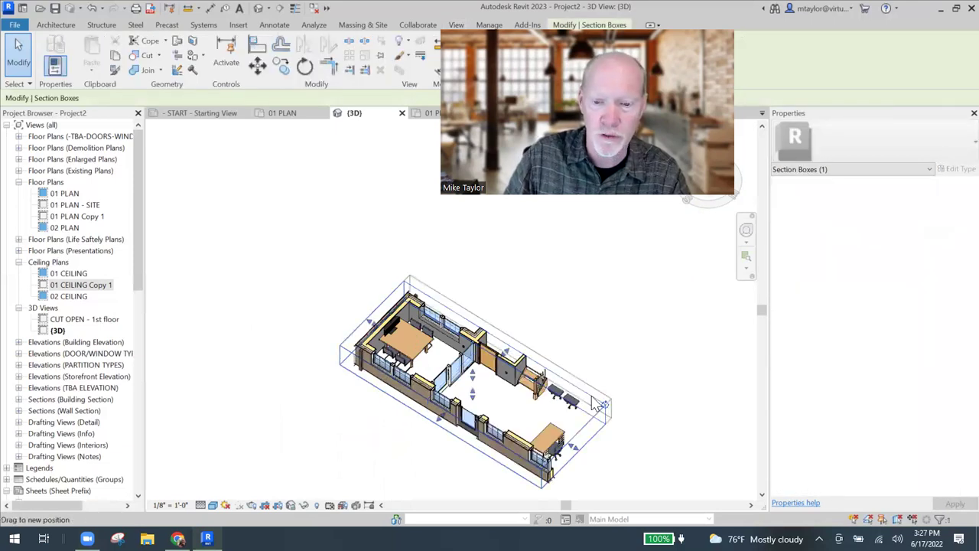
mouse_move(595, 405)
left_mouse_down()
mouse_move(616, 446)
mouse_move(540, 342)
left_mouse_up()
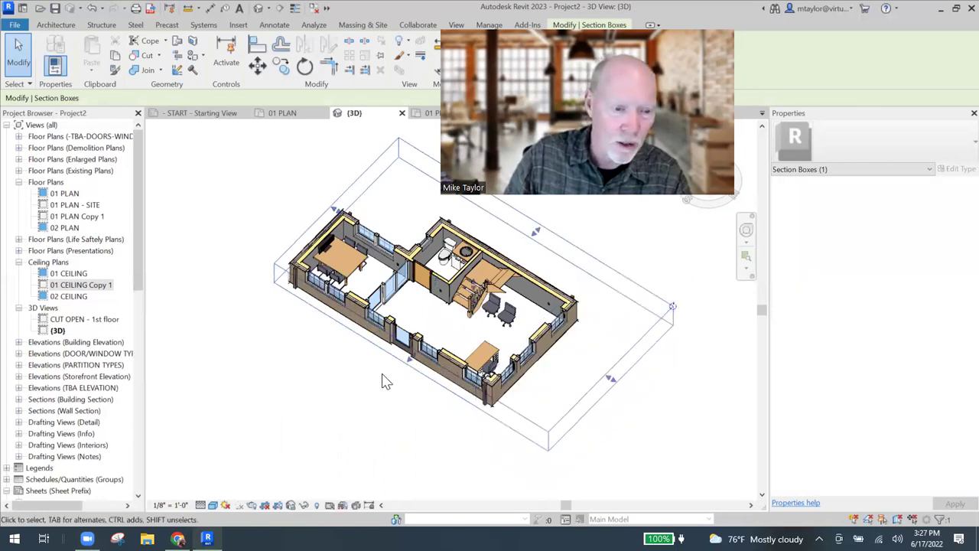
left_click_drag(410, 358, 309, 214)
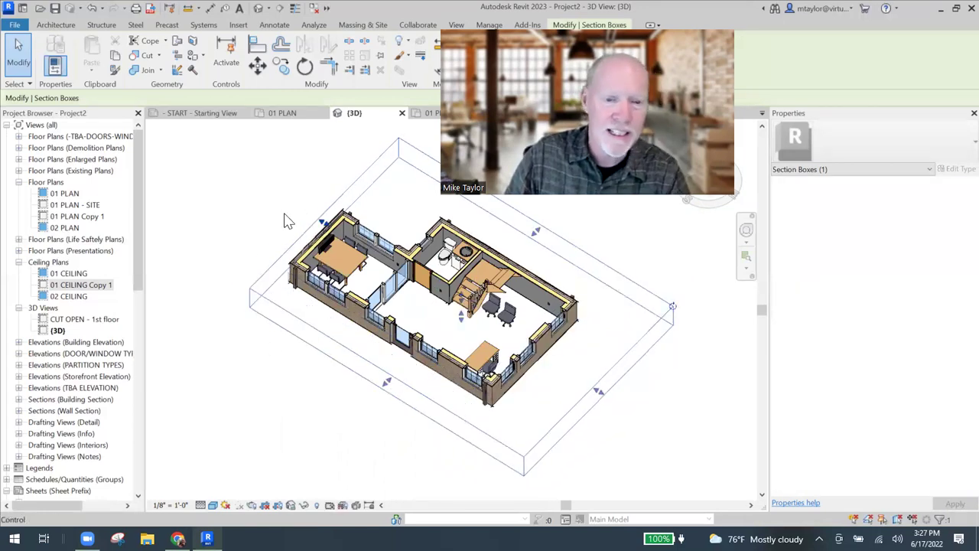
left_click(284, 221)
Step: Hide the section box outline in the view via Hide in View > Elements
scroll(276, 475, "up", 3)
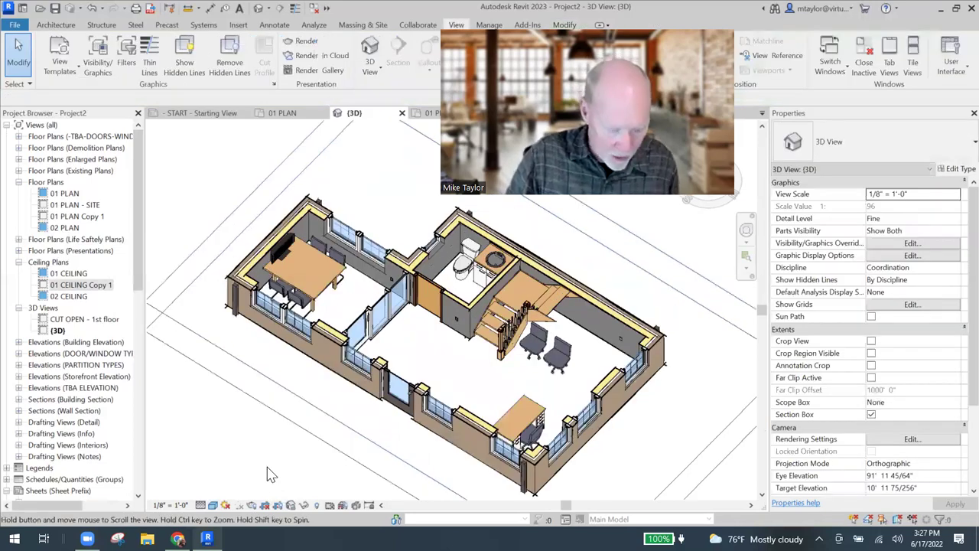
scroll(268, 478, "down", 2)
scroll(260, 479, "down", 2)
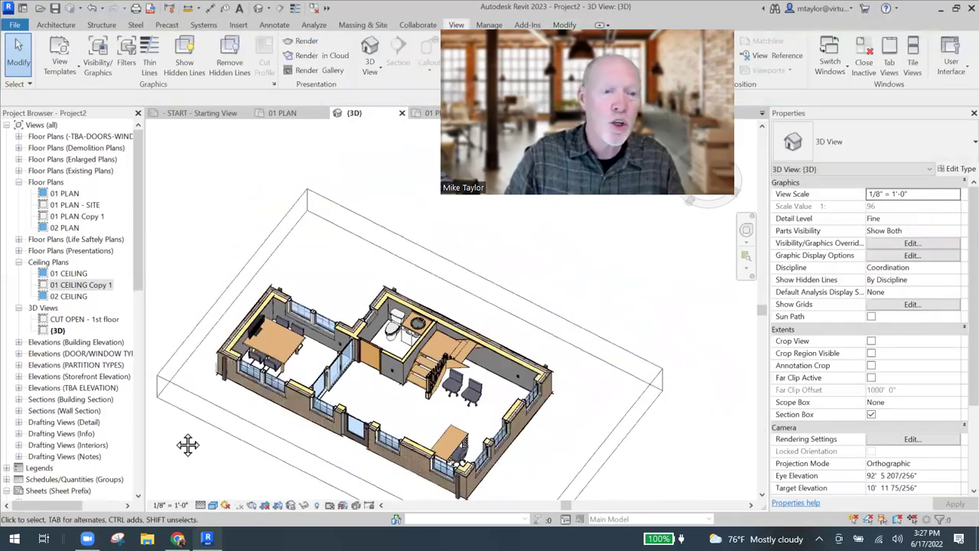
scroll(483, 228, "down", 2, "ctrl")
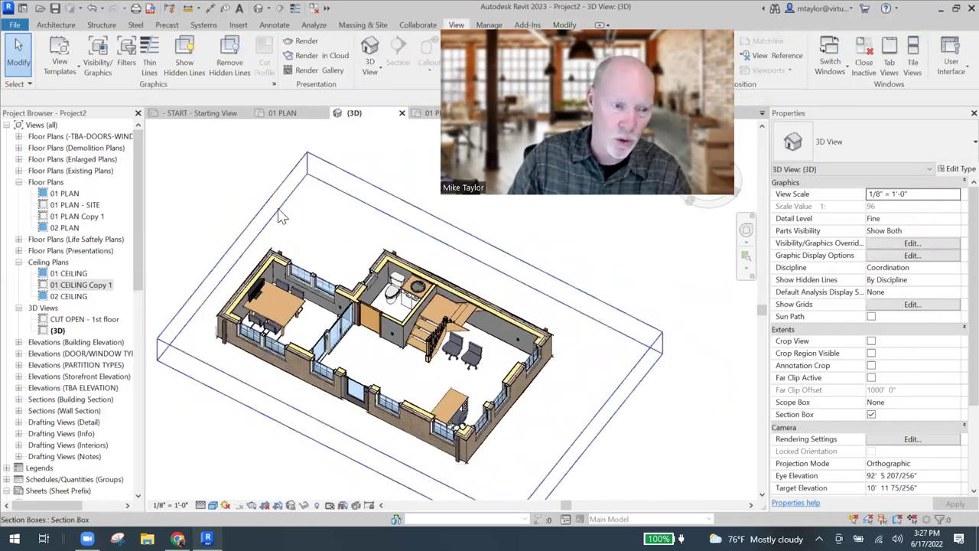
left_click(292, 214)
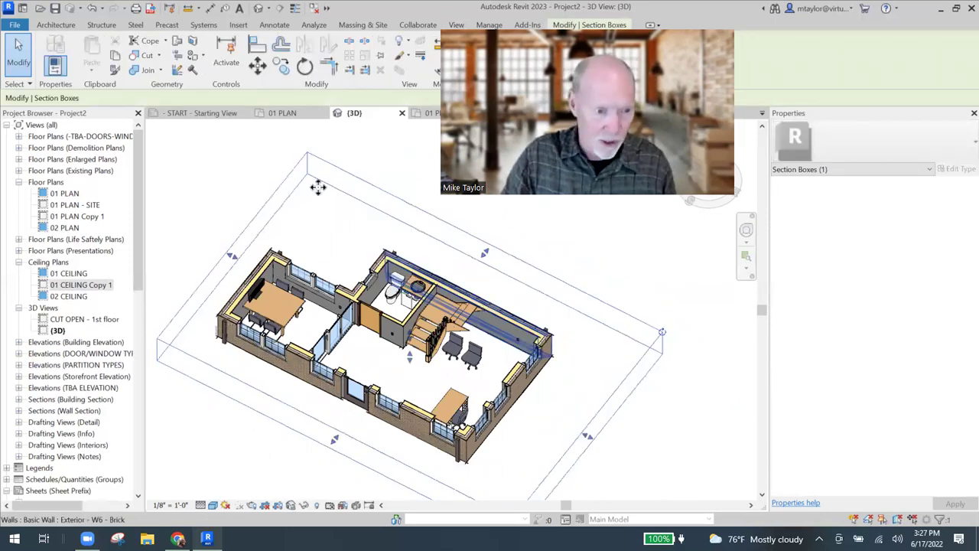
right_click(327, 249)
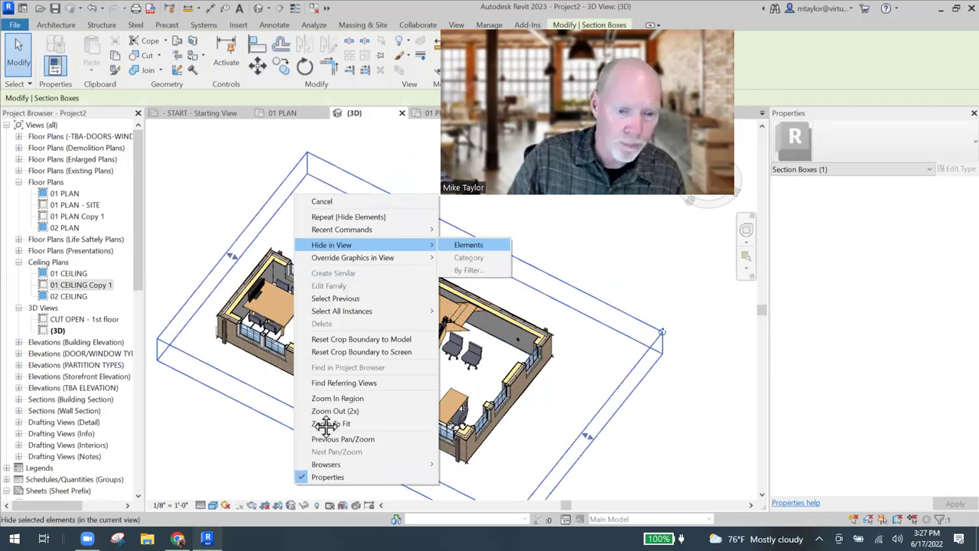
left_click(464, 245)
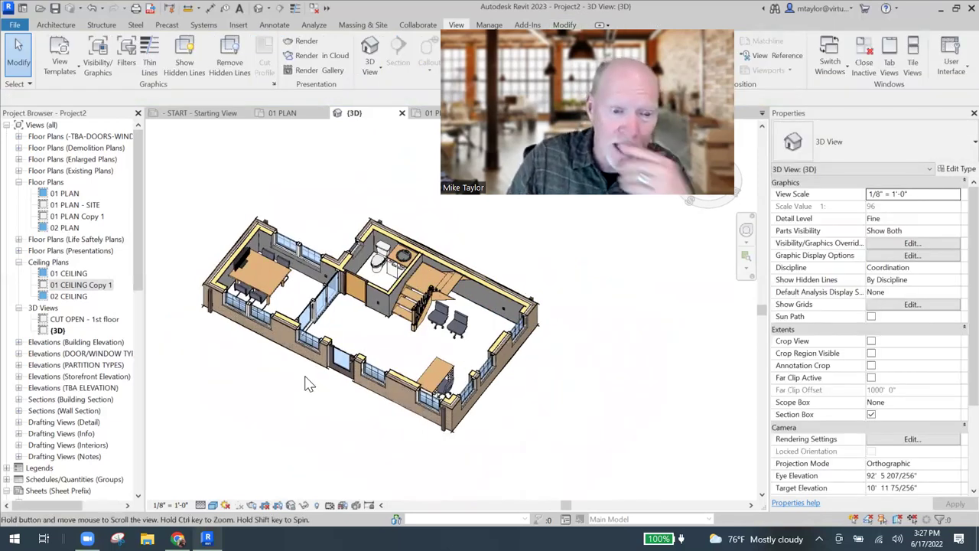
scroll(306, 385, "up", 1)
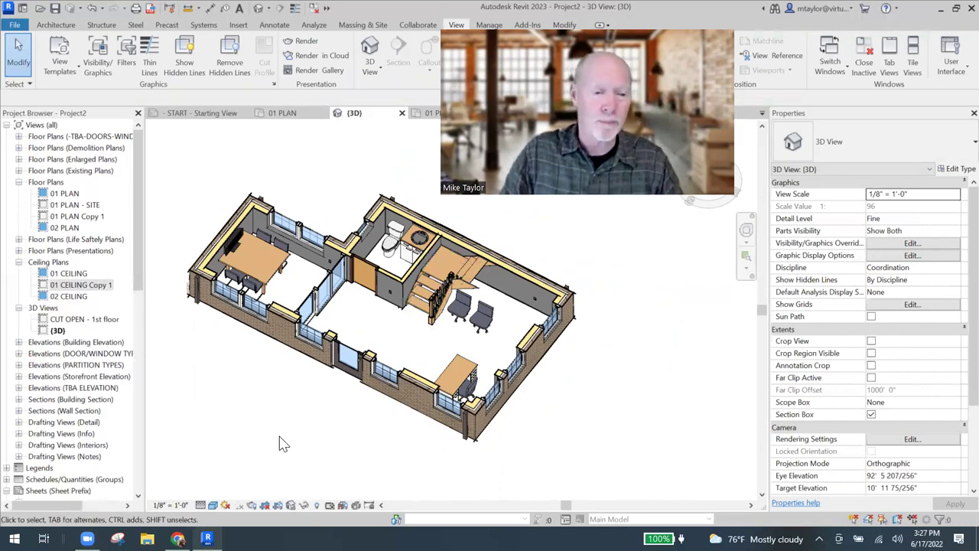
scroll(283, 442, "down", 2)
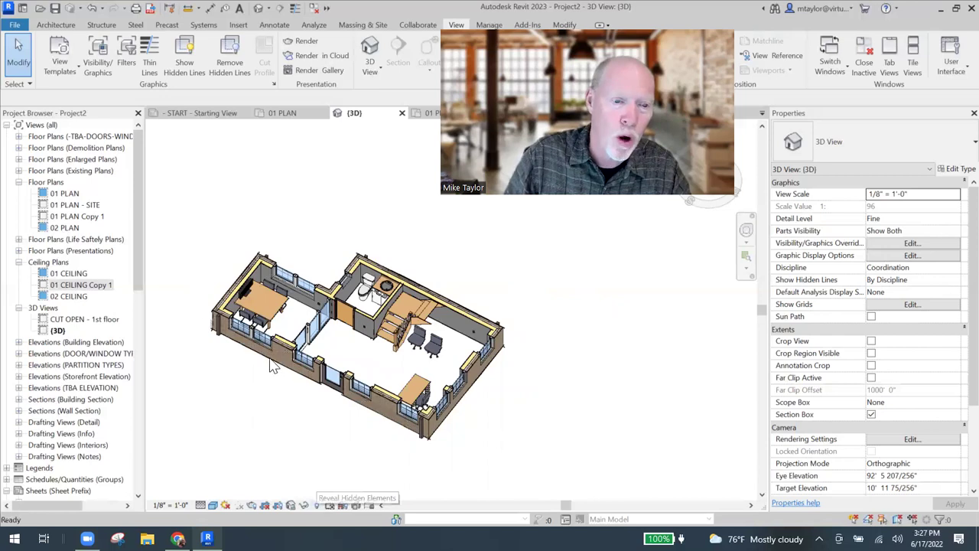
Step: With hidden elements revealed, raise the section box top just above Second Floor, then orbit
key("r")
key("h")
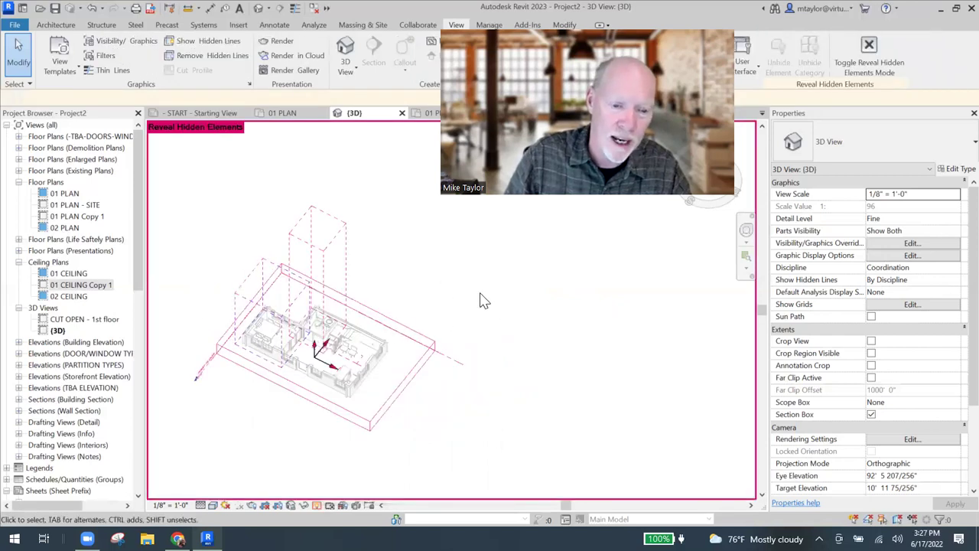
left_click(454, 273)
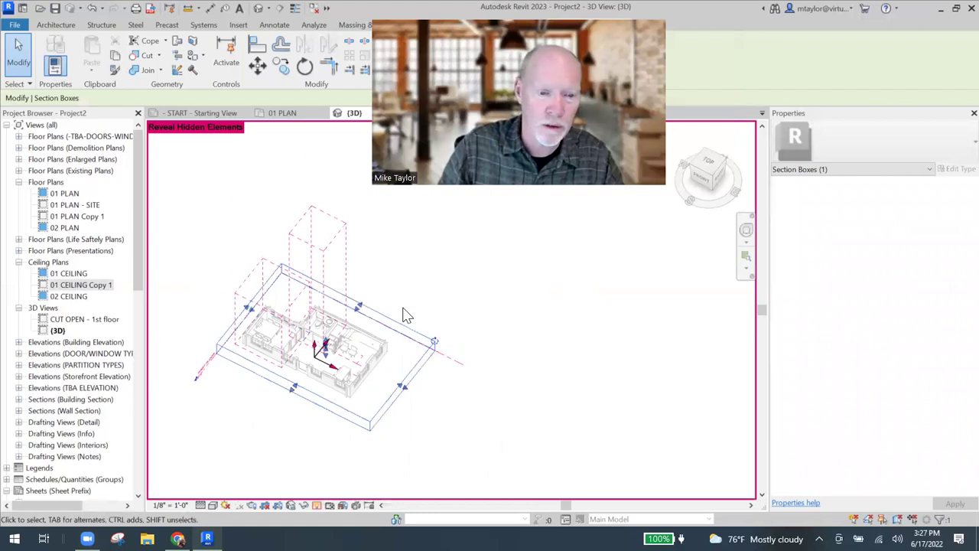
mouse_move(455, 238)
left_mouse_down()
mouse_move(520, 280)
mouse_move(454, 240)
mouse_move(459, 226)
left_mouse_up()
left_click_drag(497, 265, 454, 221)
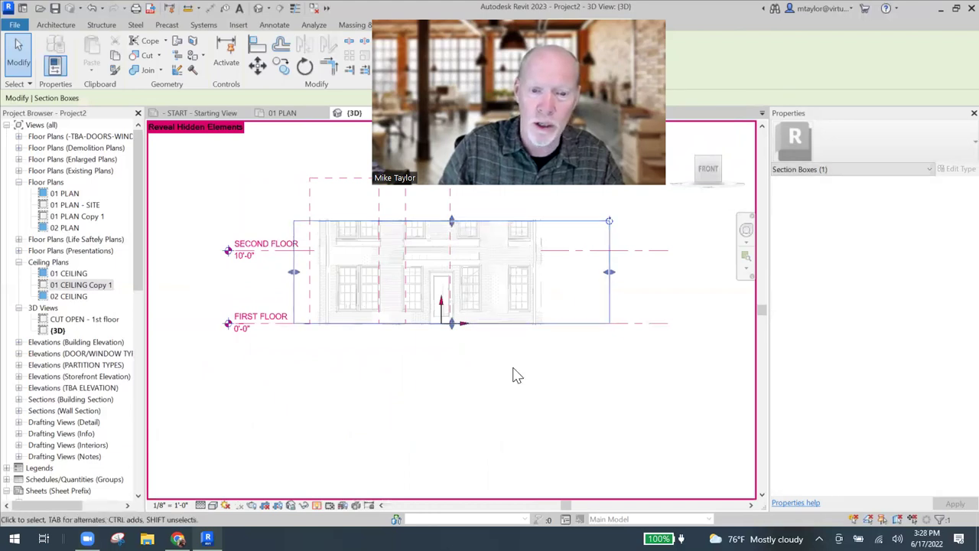
scroll(383, 428, "down", 1)
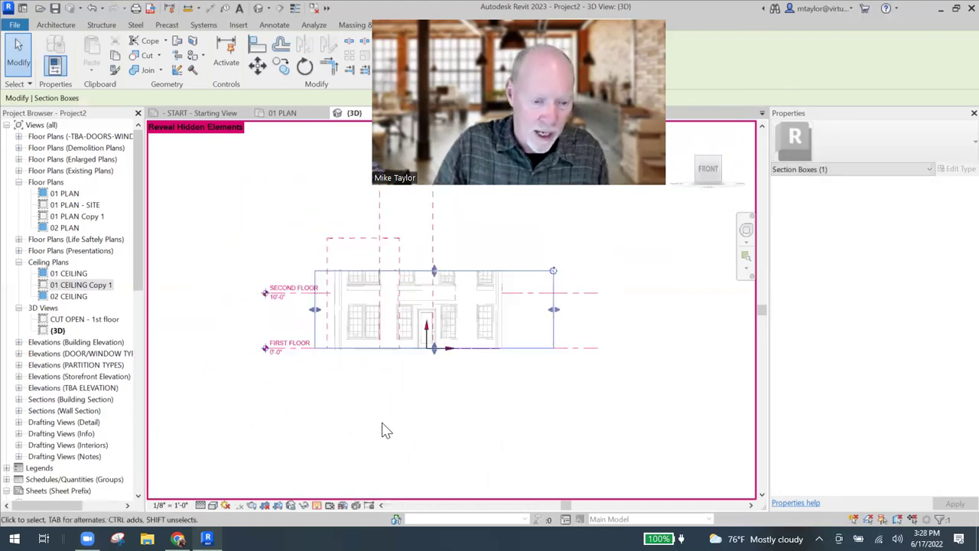
left_click(316, 505)
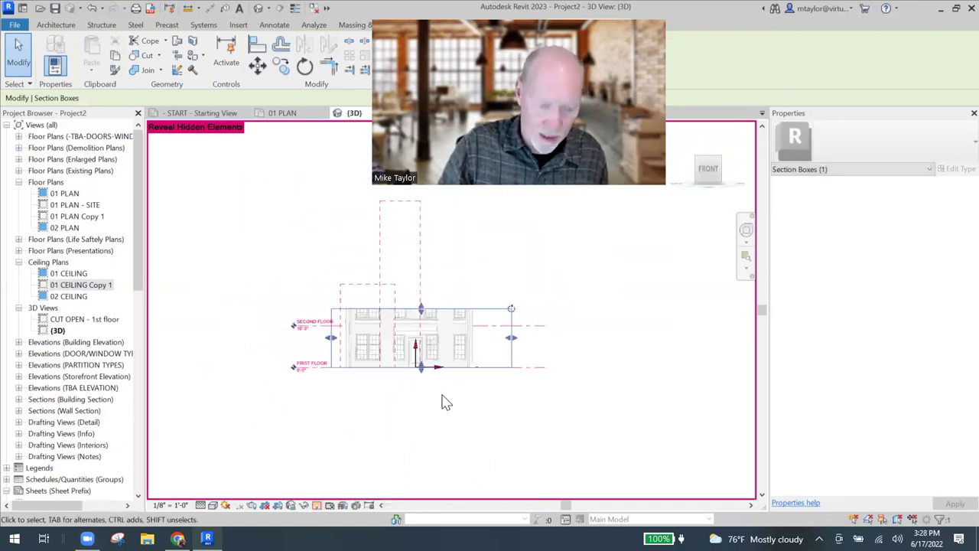
middle_click_drag(442, 390, 363, 421, "shift")
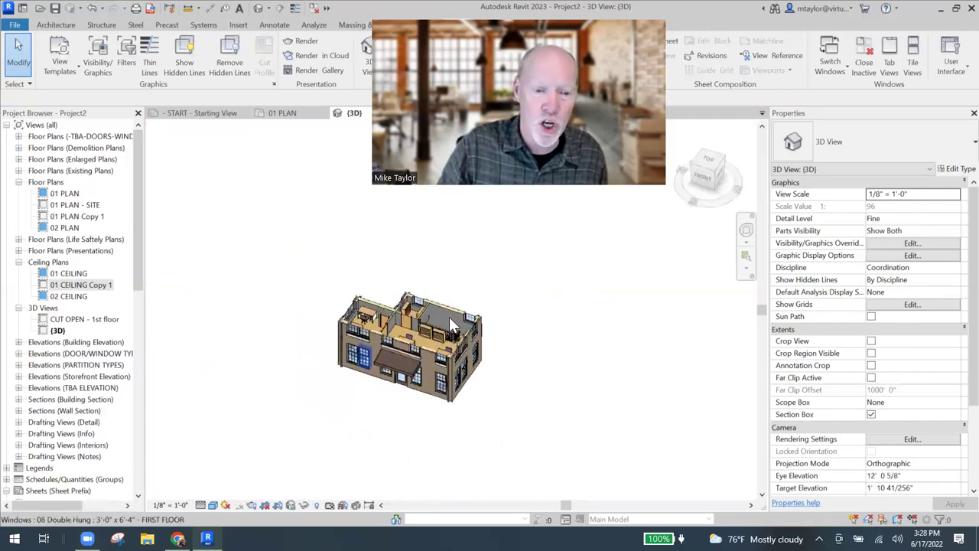
Step: Orbit, zoom and pan to see the cut-open second floor from above
middle_click_drag(449, 317, 420, 351, "shift")
scroll(421, 322, "up", 2)
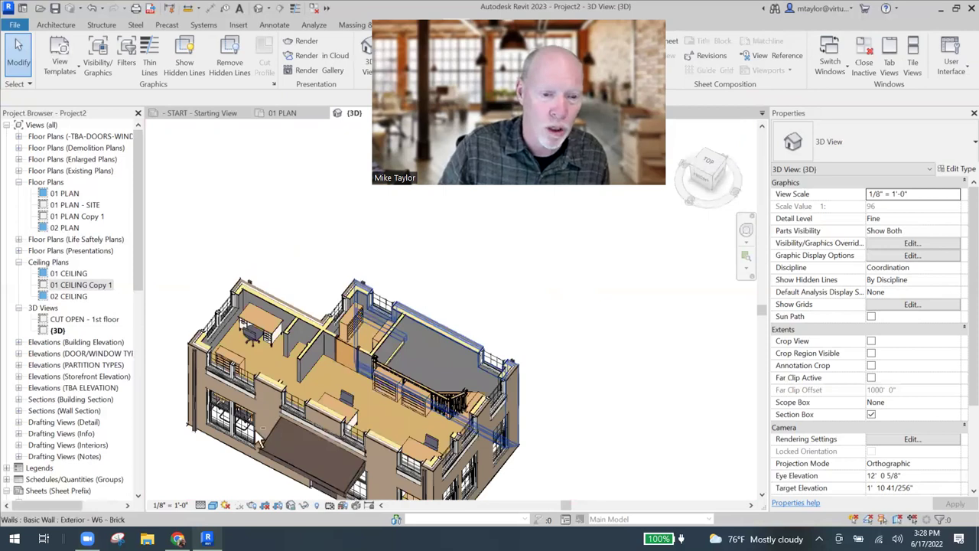
scroll(351, 355, "up", 1)
middle_click_drag(281, 430, 281, 410, "shift")
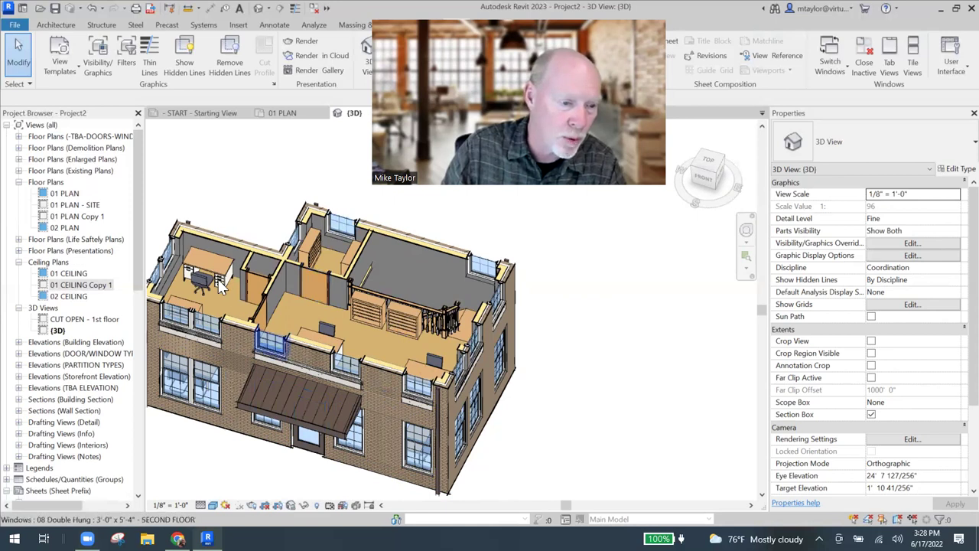
scroll(280, 227, "down", 1)
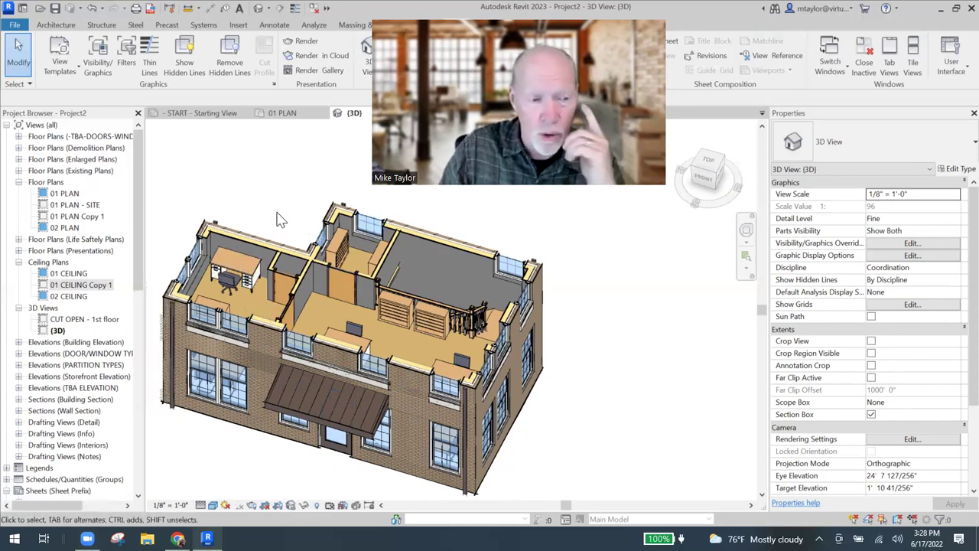
scroll(550, 332, "down", 2)
middle_click_drag(554, 335, 545, 331)
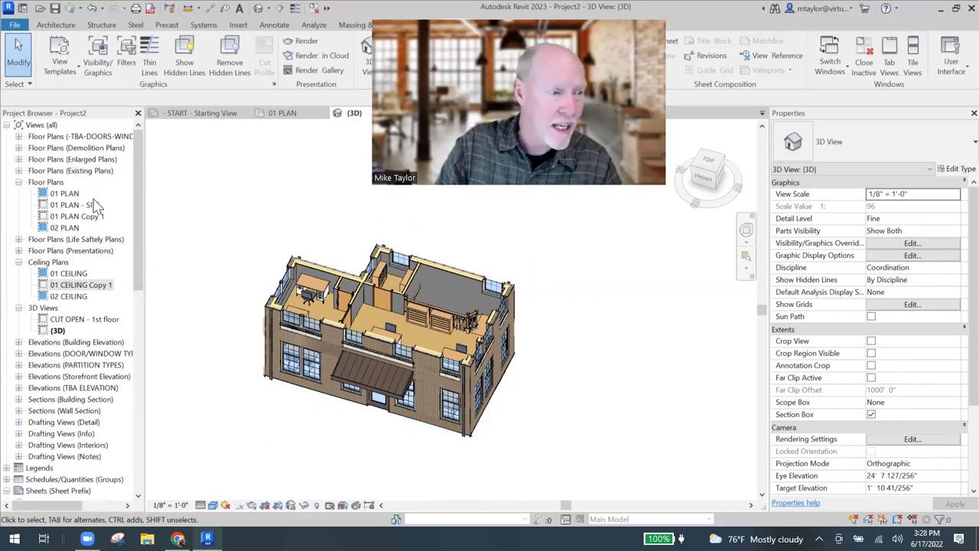
key("ctrl+Tab")
Step: Open the cropped 01 PLAN Copy 1 toilet plan, then return to the reoriented {3D} view
double_click(76, 216)
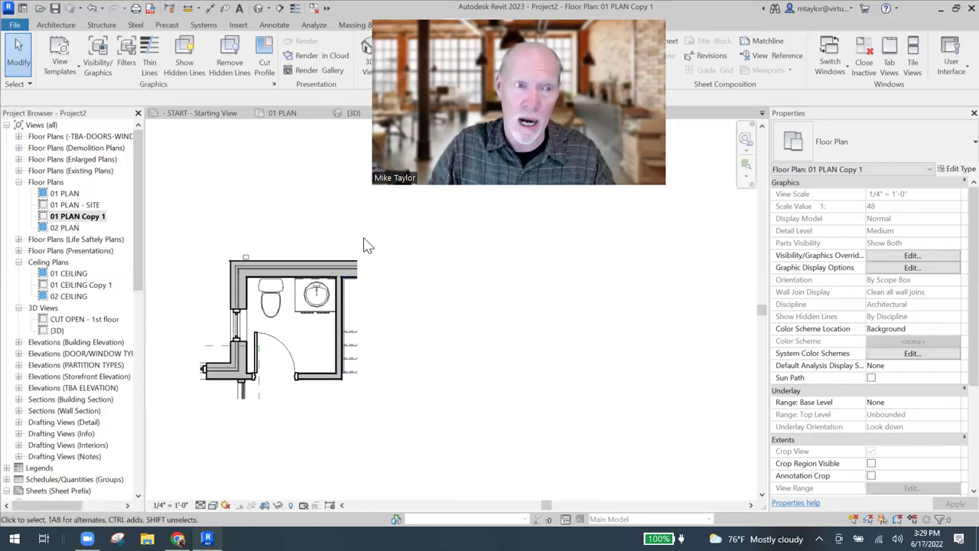
left_click(353, 115)
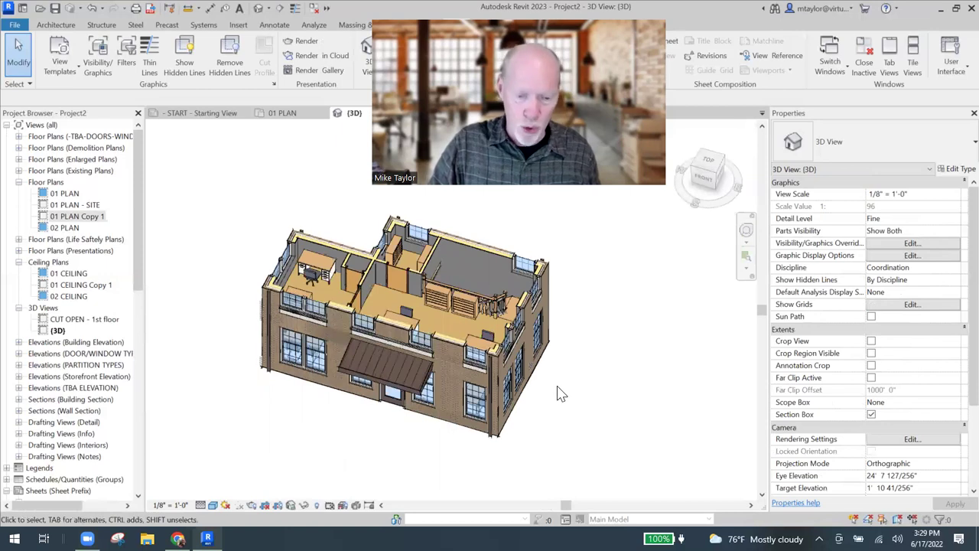
middle_click_drag(570, 400, 461, 354, "shift")
scroll(535, 386, "down", 2)
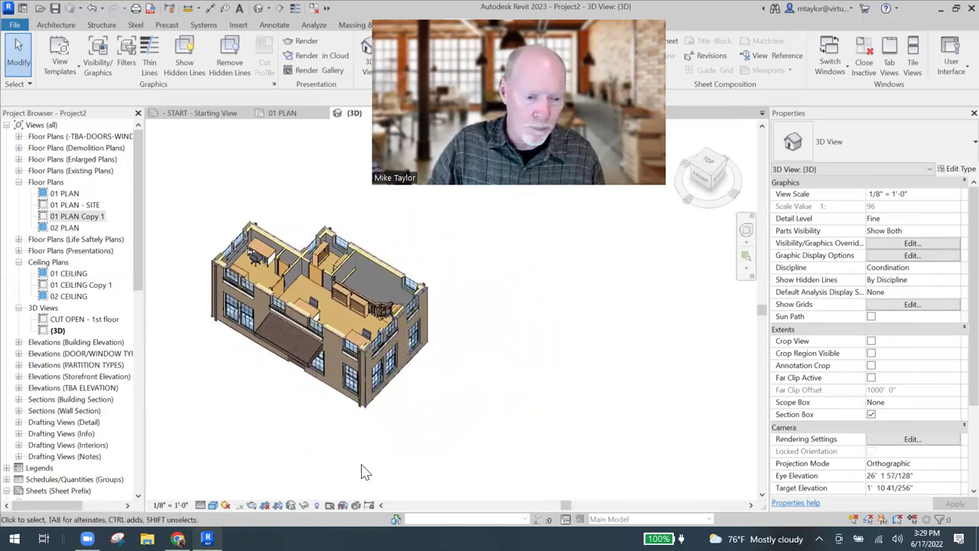
Step: Reveal the hidden section box and push one face inward to cut the house through the stair
left_click(317, 506)
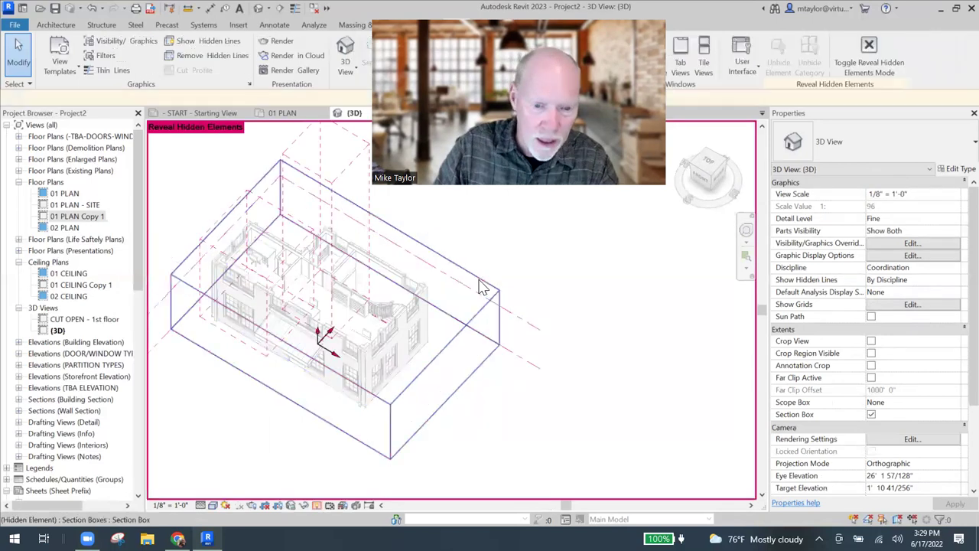
left_click(455, 375)
left_click_drag(446, 374, 385, 325)
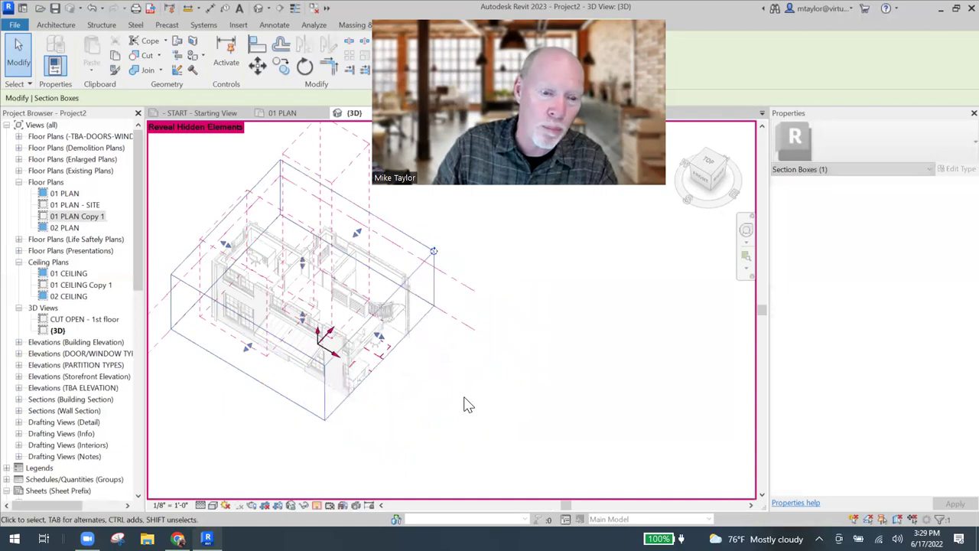
left_click(372, 405)
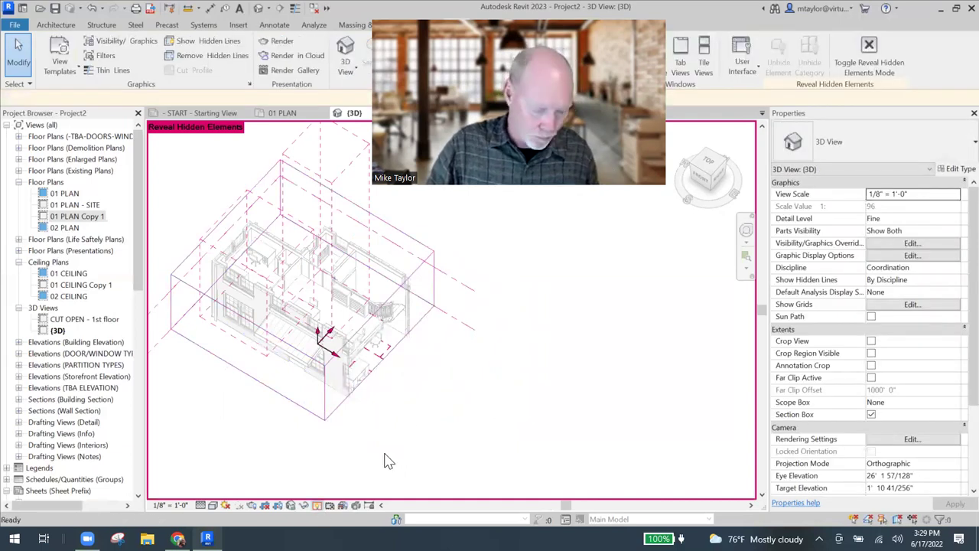
key("r")
key("h")
mouse_move(409, 400)
middle_mouse_down("shift")
mouse_move(391, 352)
mouse_move(355, 371)
middle_mouse_up("shift")
scroll(356, 371, "up", 2)
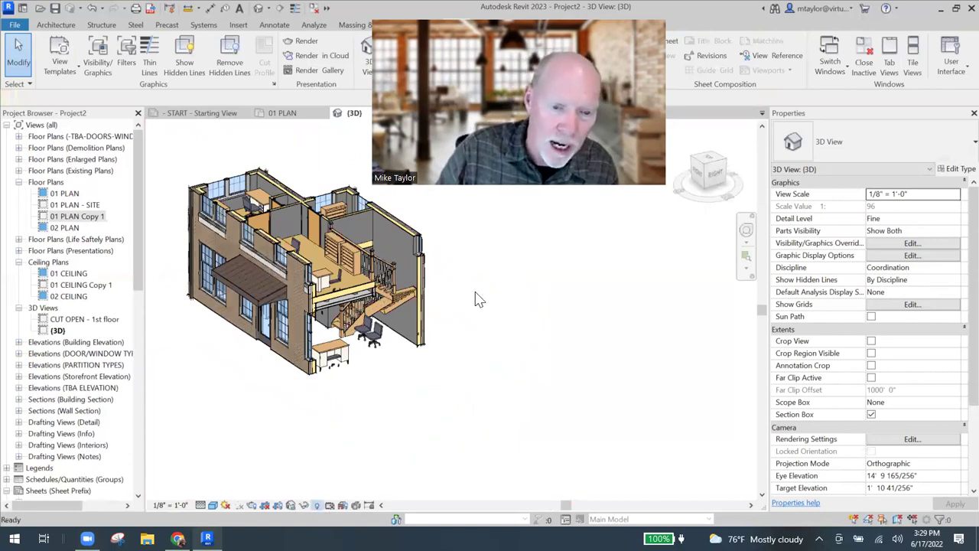
Step: Reveal the section box again and drag its bottom face downward
key("r")
key("h")
left_click(472, 232)
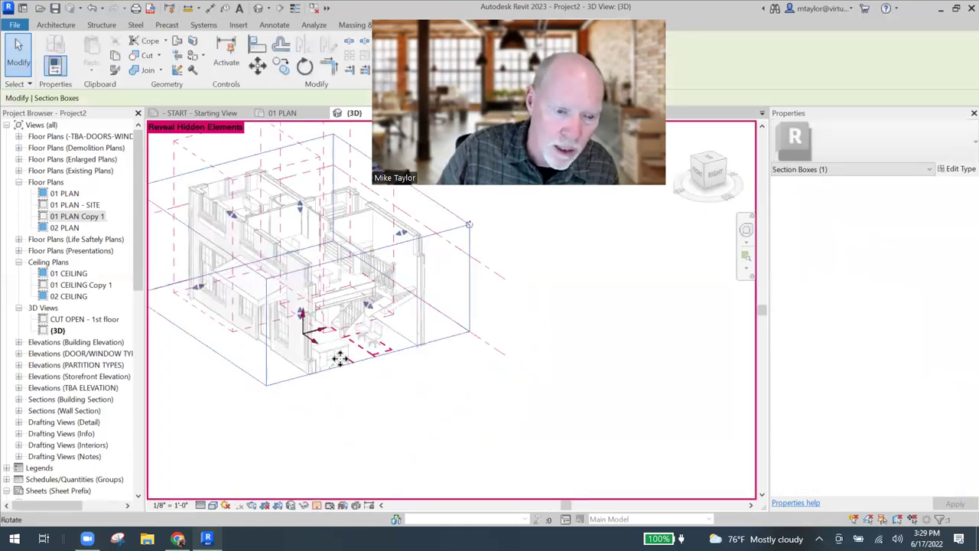
left_click_drag(294, 348, 288, 375)
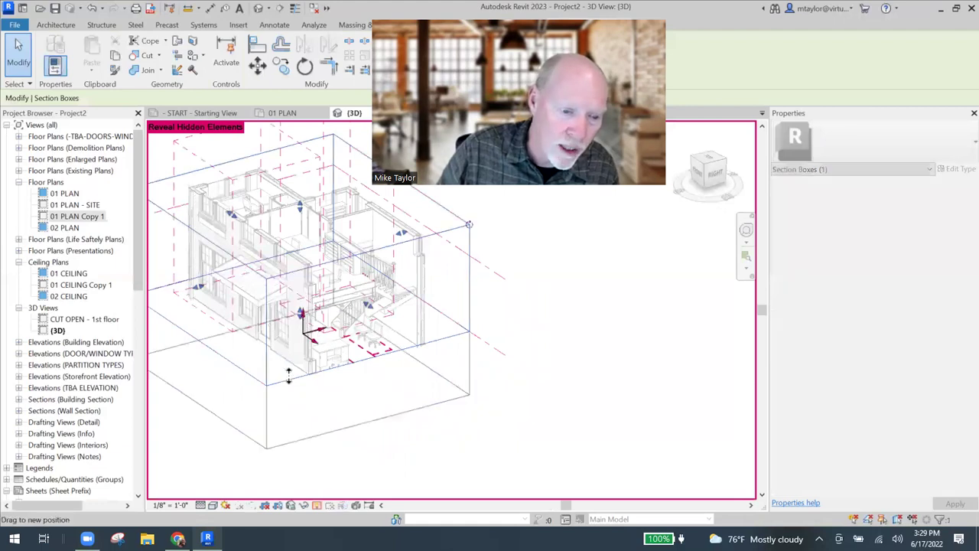
Step: Lower the section box bottom below ground to expose the foundation footings, then orbit the view
left_click_drag(597, 419, 564, 441)
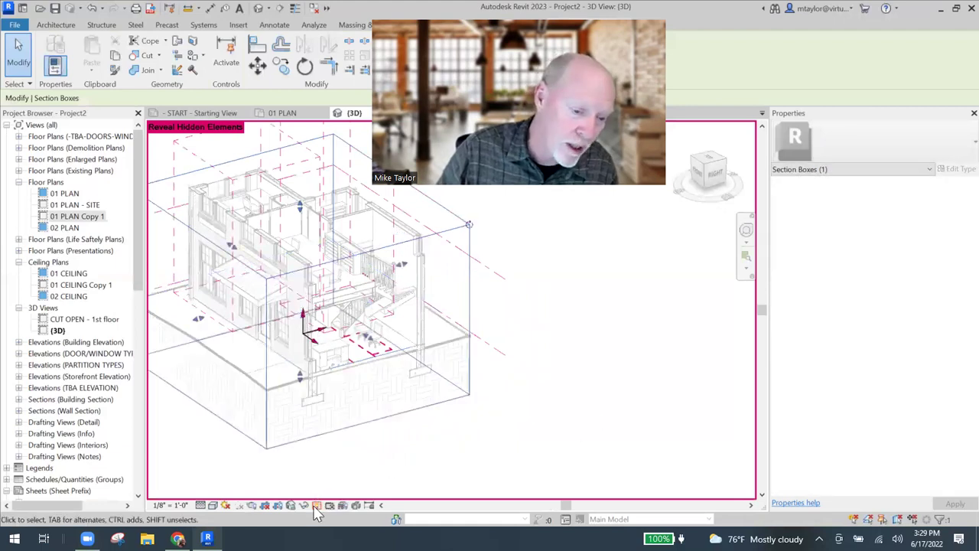
left_click(388, 456)
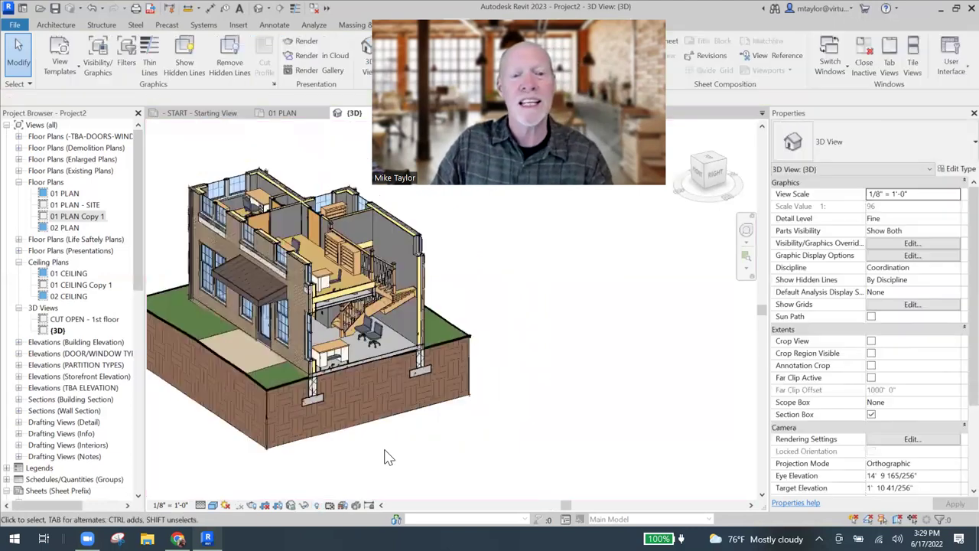
scroll(503, 240, "up", 2)
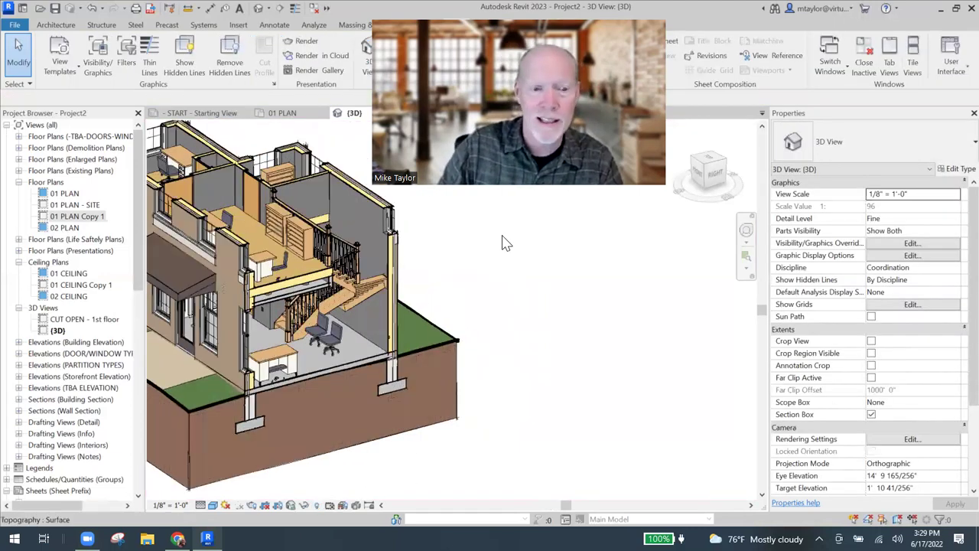
scroll(562, 272, "down", 2)
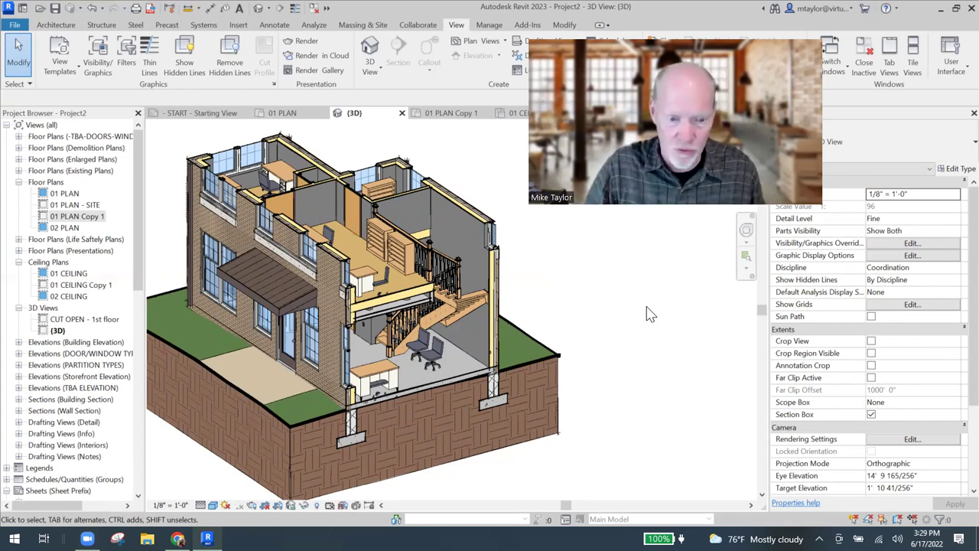
middle_click_drag(621, 309, 541, 299, "shift")
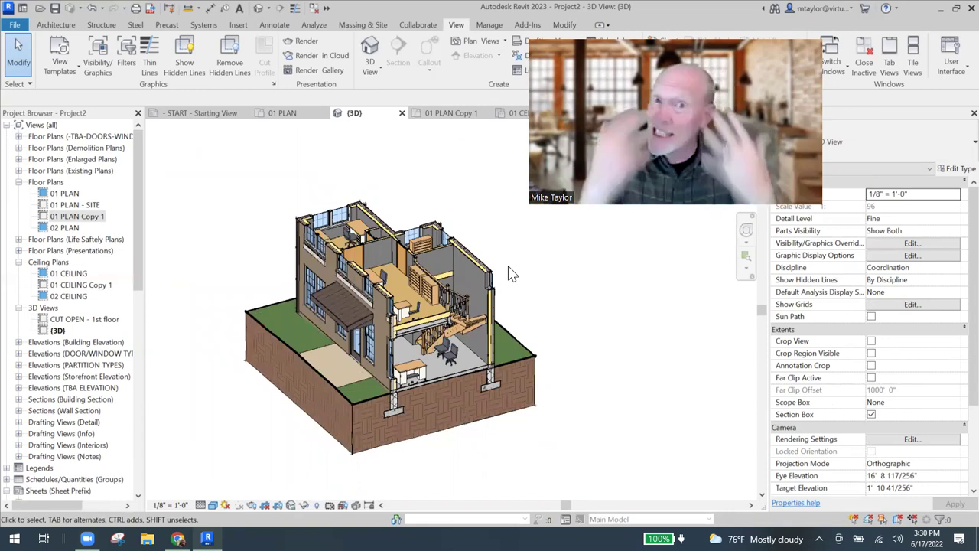
scroll(557, 298, "up", 2)
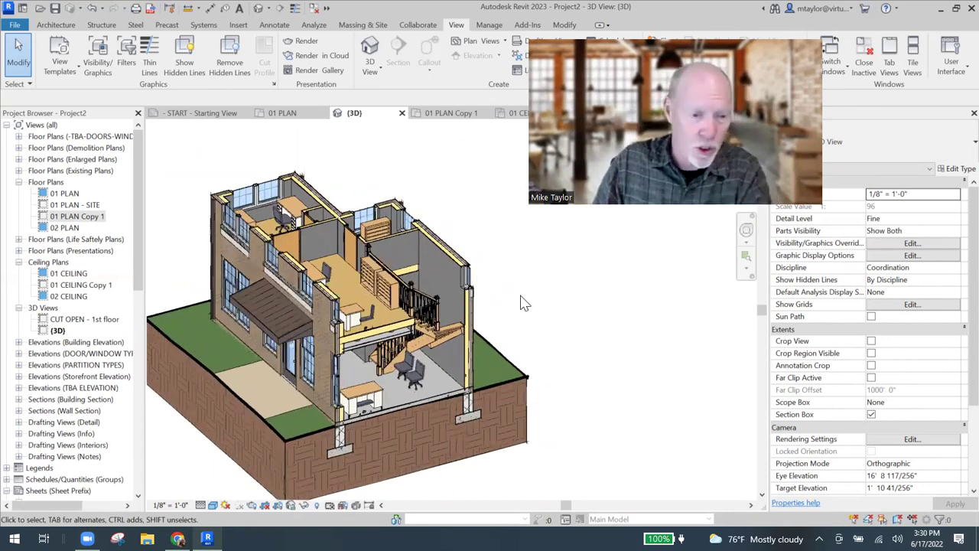
Step: Crop the {3D} view to the stair with Selection Box, then orbit the isolated stair room
left_click(447, 331)
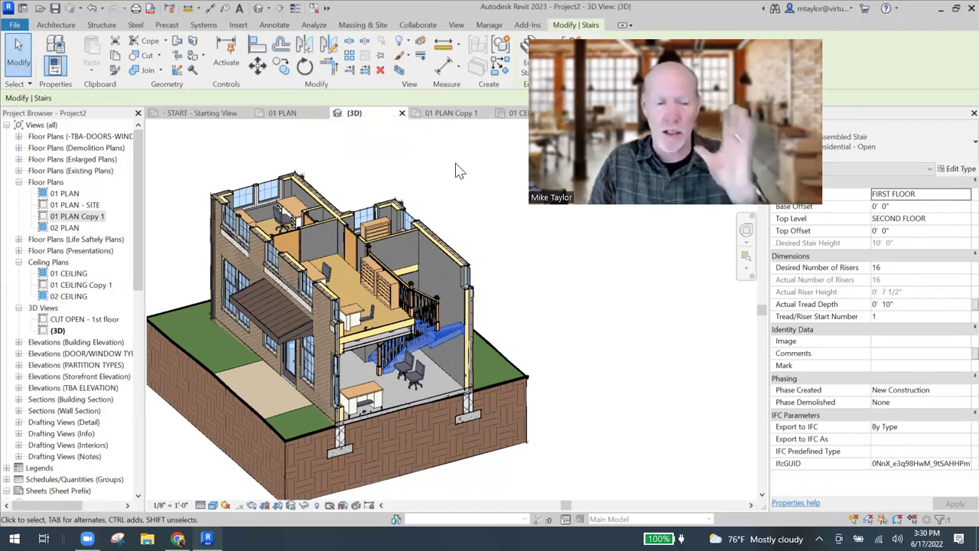
left_click(399, 73)
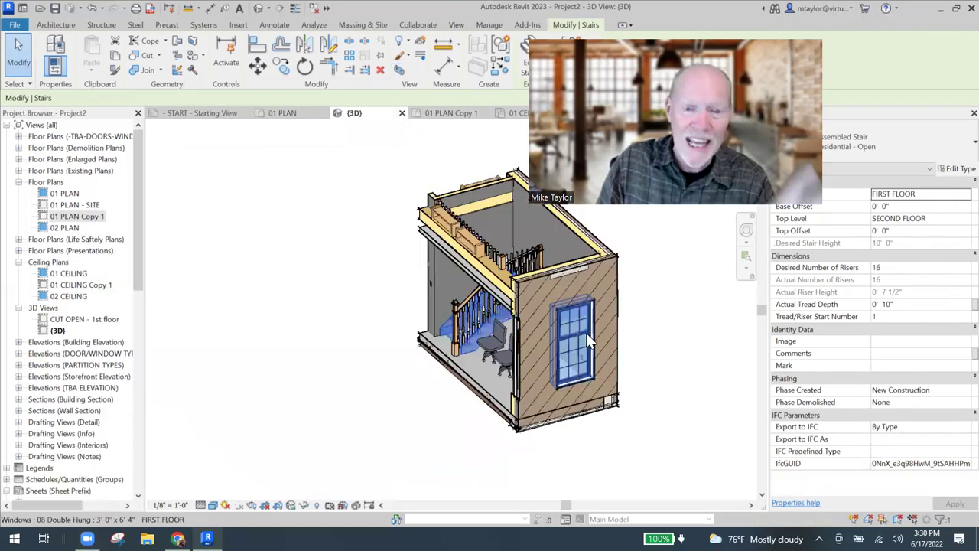
middle_click_drag(427, 397, 454, 437, "shift")
key("Escape")
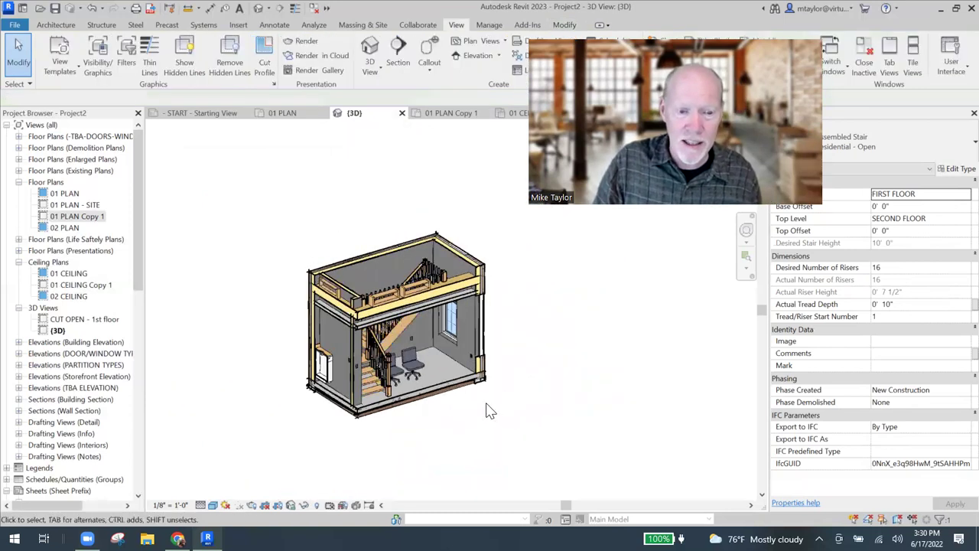
middle_click_drag(498, 413, 413, 411, "shift")
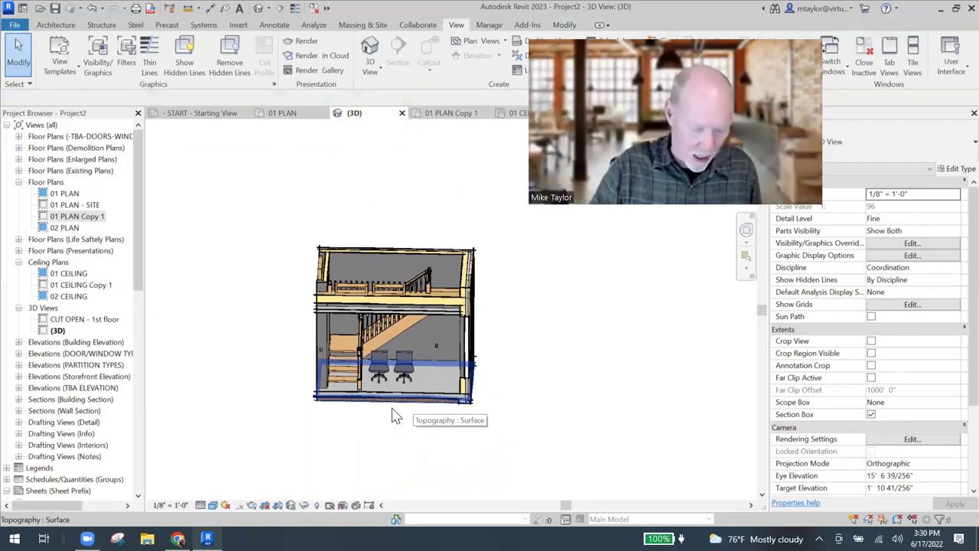
middle_click_drag(400, 426, 437, 427, "shift")
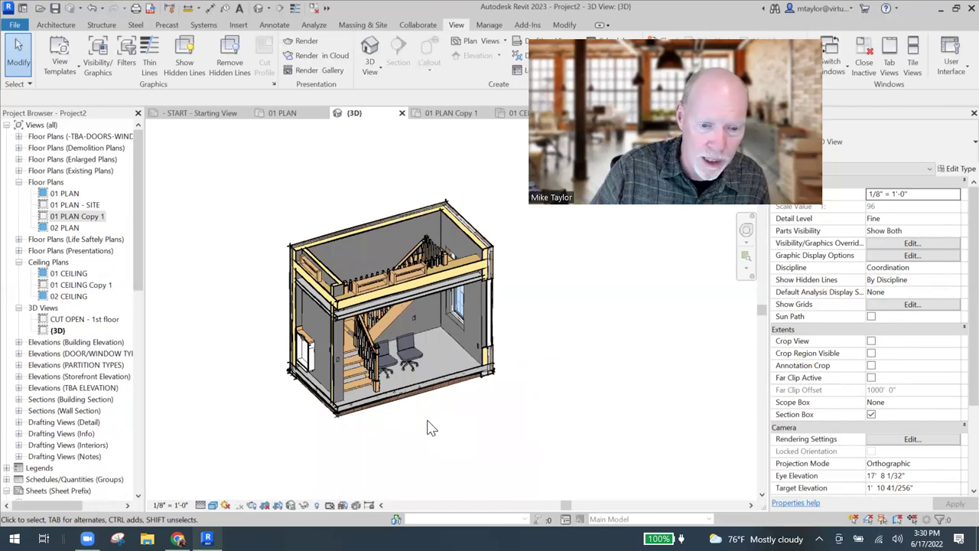
Step: Crop the 3D view to the first-floor slab, then shift the model within the view
left_click(450, 373)
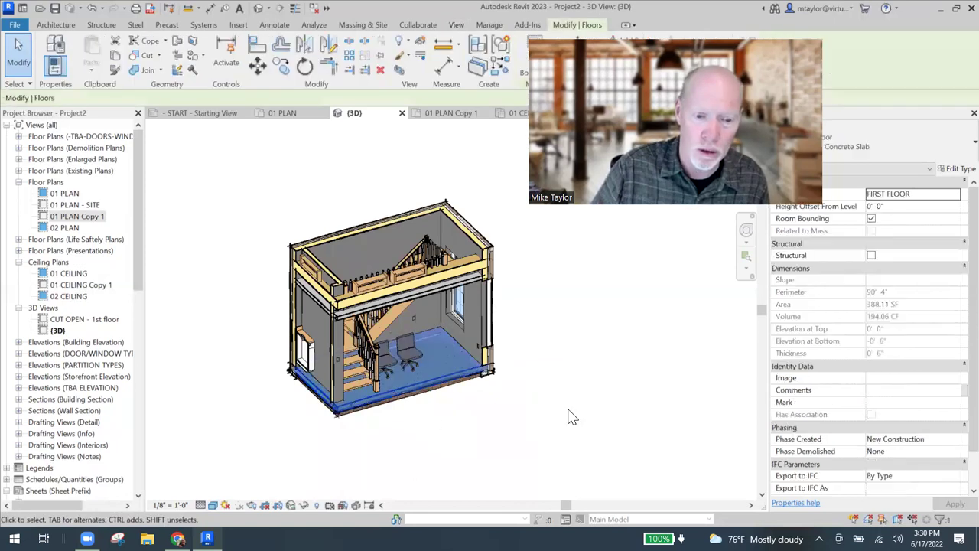
left_click(400, 64)
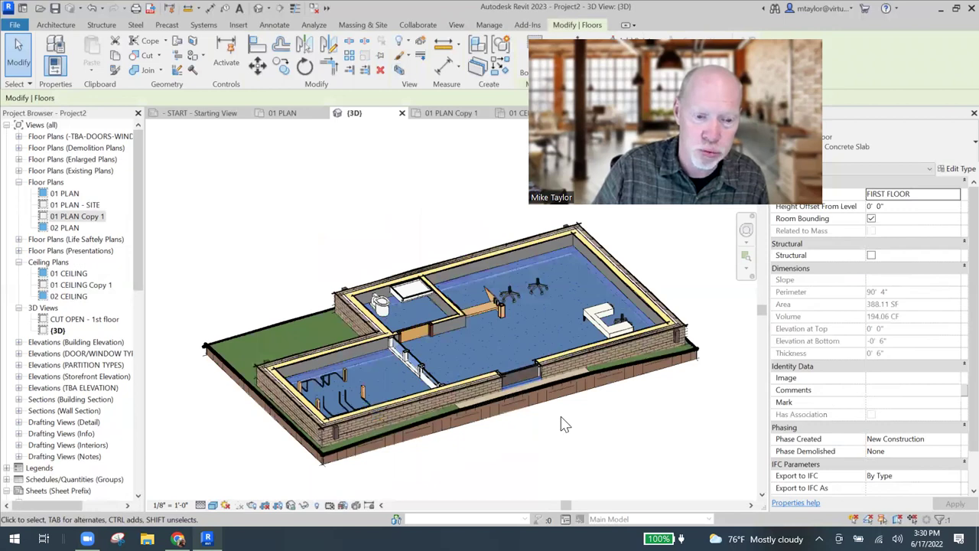
left_click(554, 468)
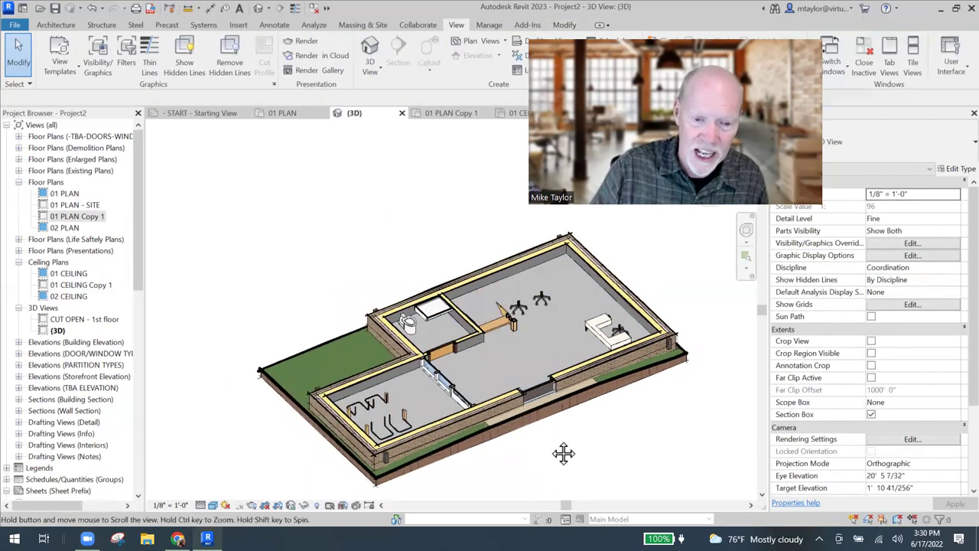
middle_click_drag(555, 451, 523, 444)
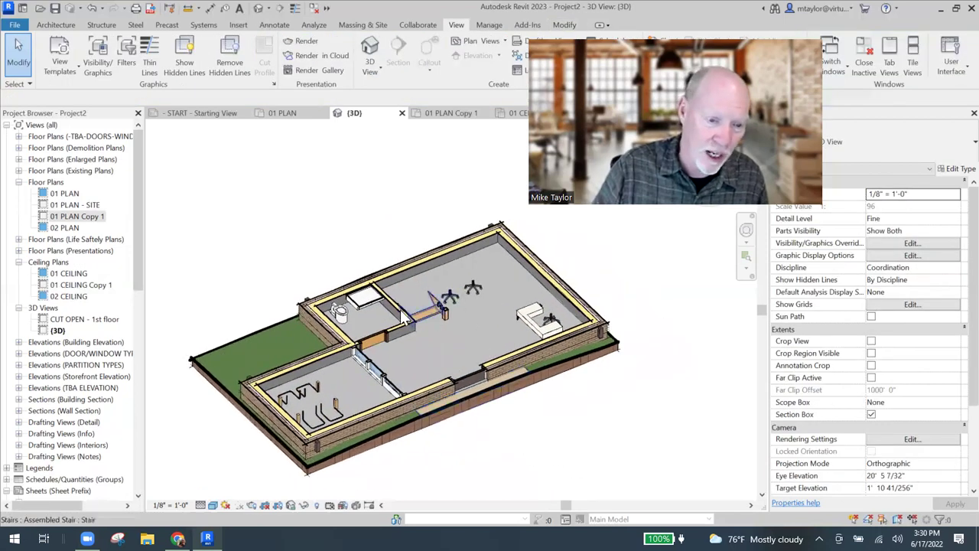
Step: Crop the 3D view to the toilet room and orbit to see it from the other side
left_click(337, 312)
left_click(399, 64)
middle_click_drag(563, 342, 447, 367, "shift")
scroll(431, 362, "up", 2)
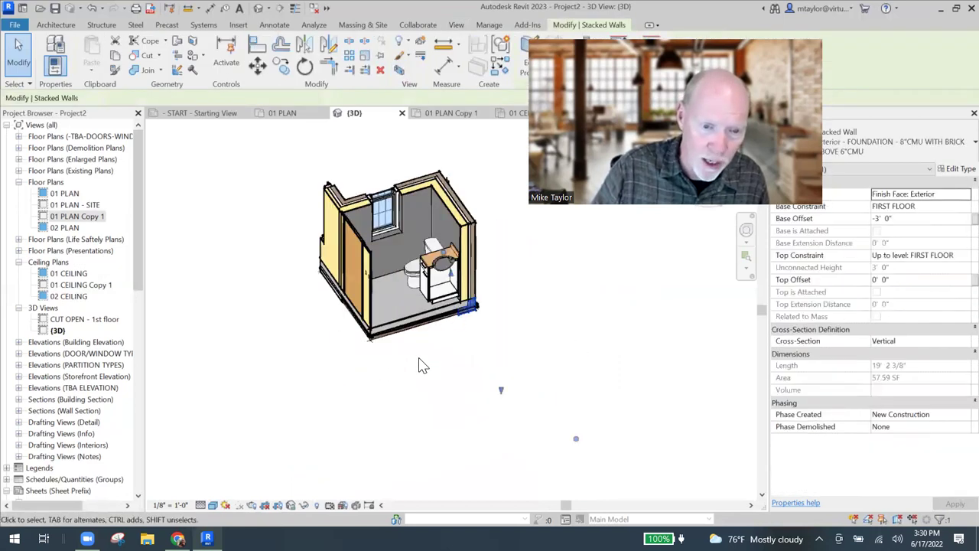
Step: Section-box the bathroom window with BX and orbit the boxed window to another angle
left_click(422, 365)
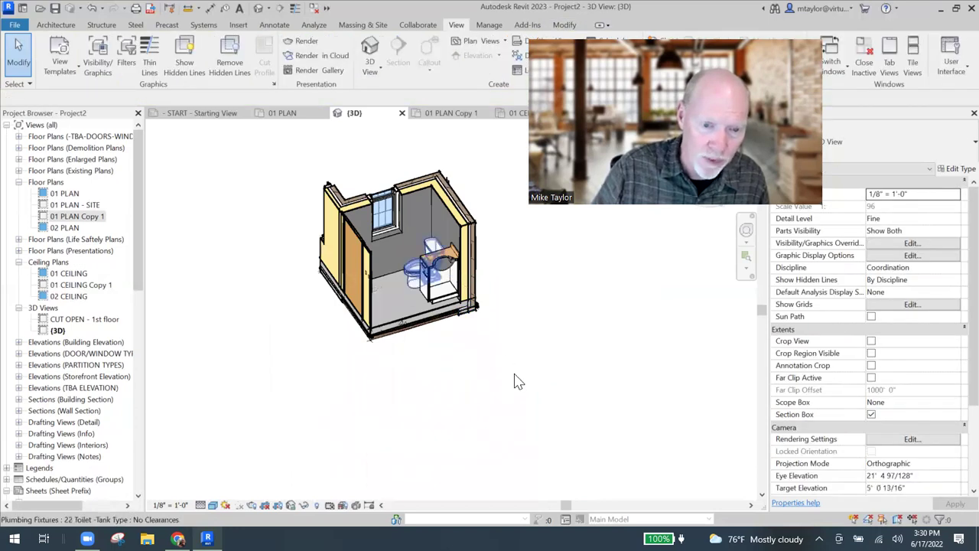
left_click(482, 373)
key("Escape")
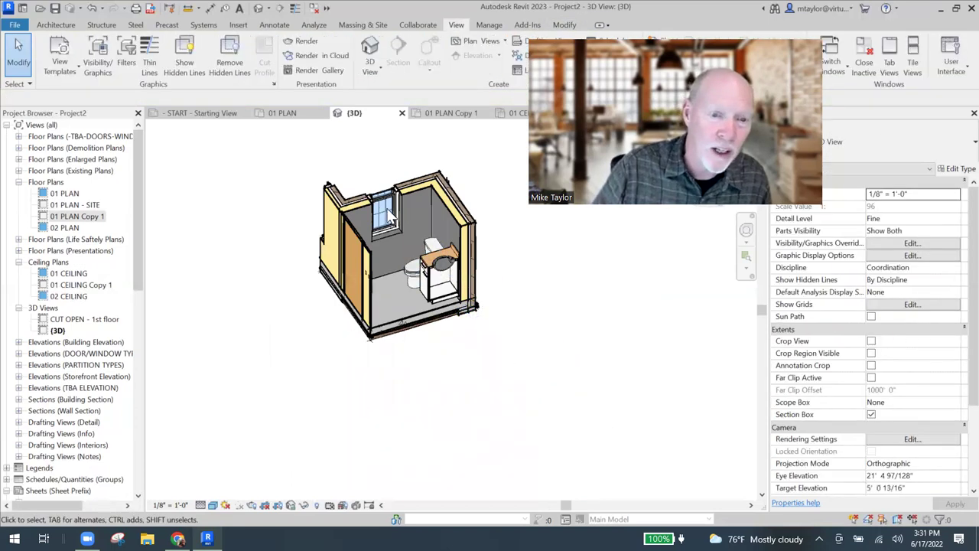
left_click(382, 211)
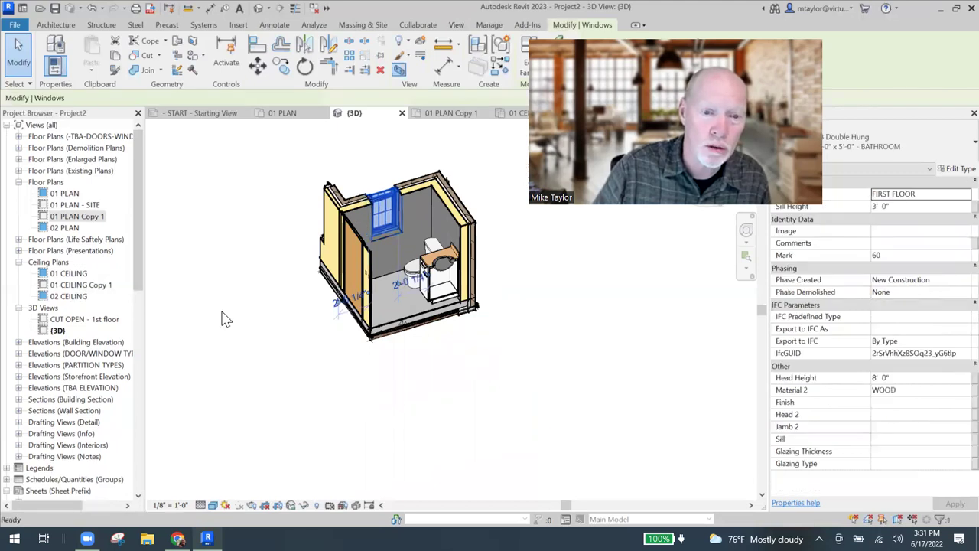
key("b")
key("x")
key("Escape")
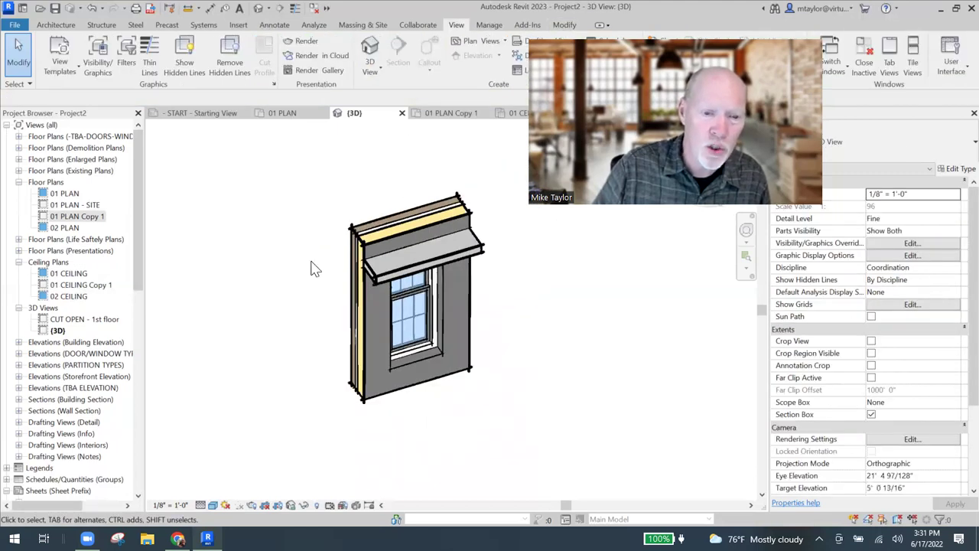
middle_click_drag(269, 272, 295, 304, "shift")
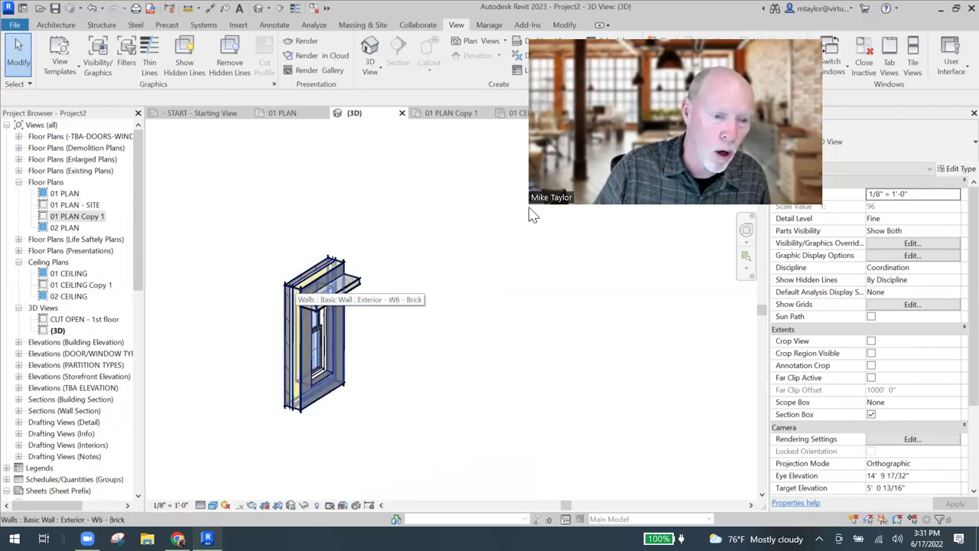
Step: Orbit and zoom in on the restroom, then crop the section box around the toilet
left_click(302, 321)
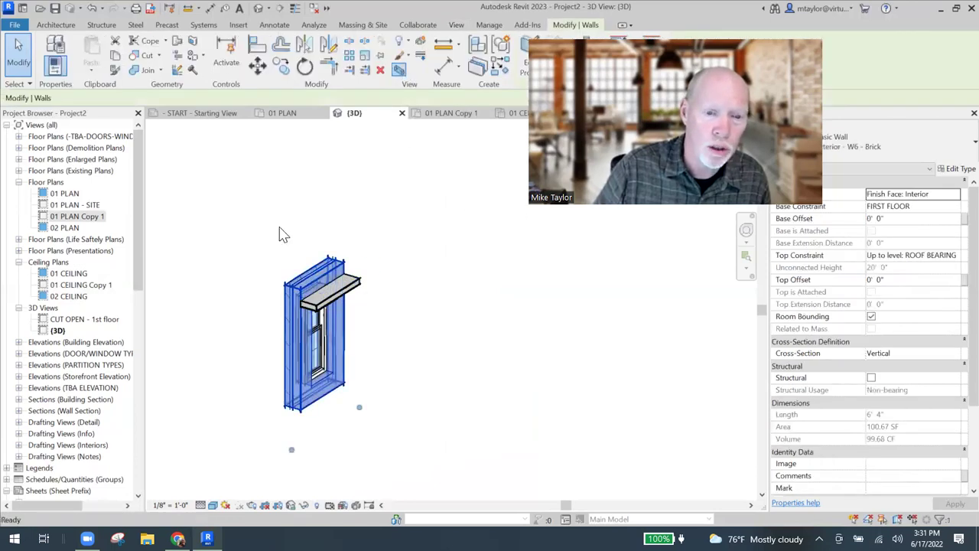
key("Escape")
middle_click_drag(545, 296, 509, 301, "shift")
scroll(478, 365, "up", 3)
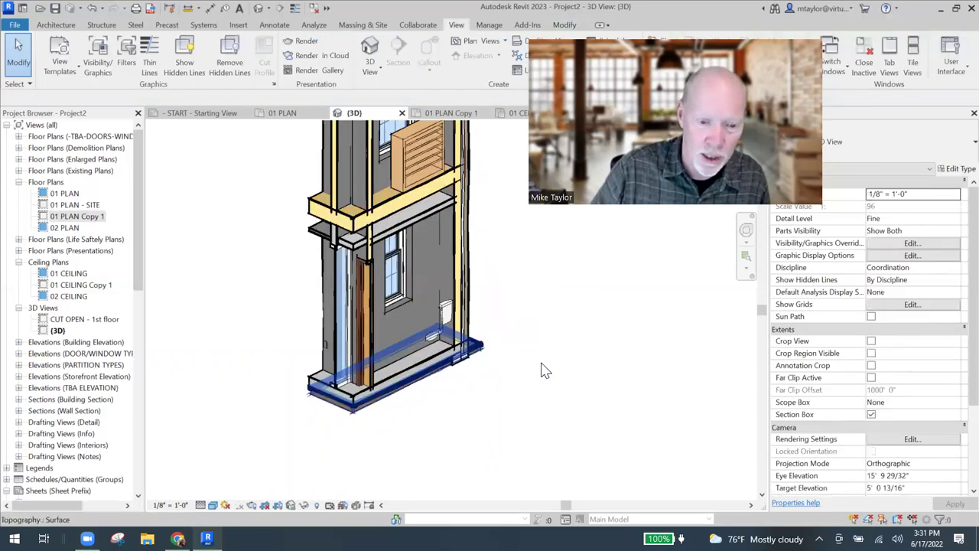
scroll(512, 347, "up", 1)
scroll(448, 282, "up", 3)
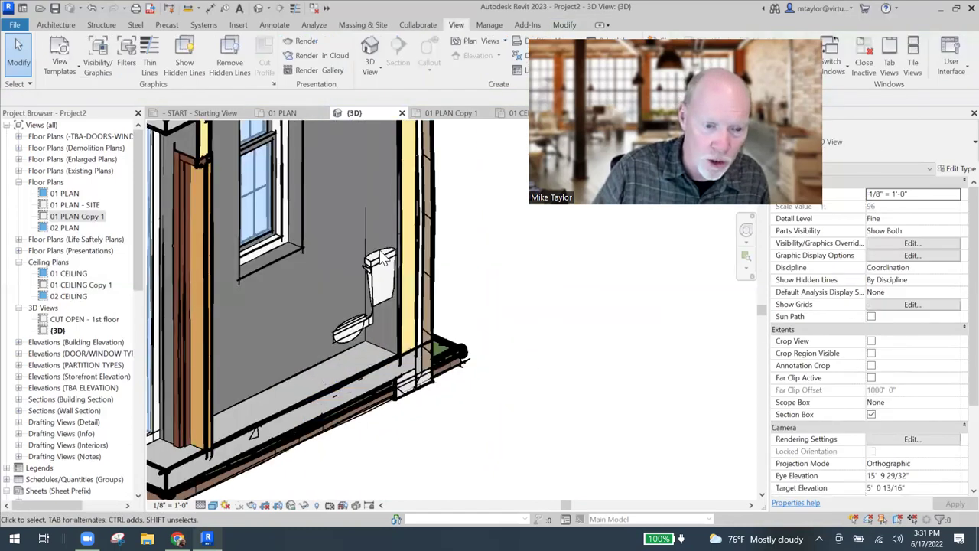
left_click(420, 116)
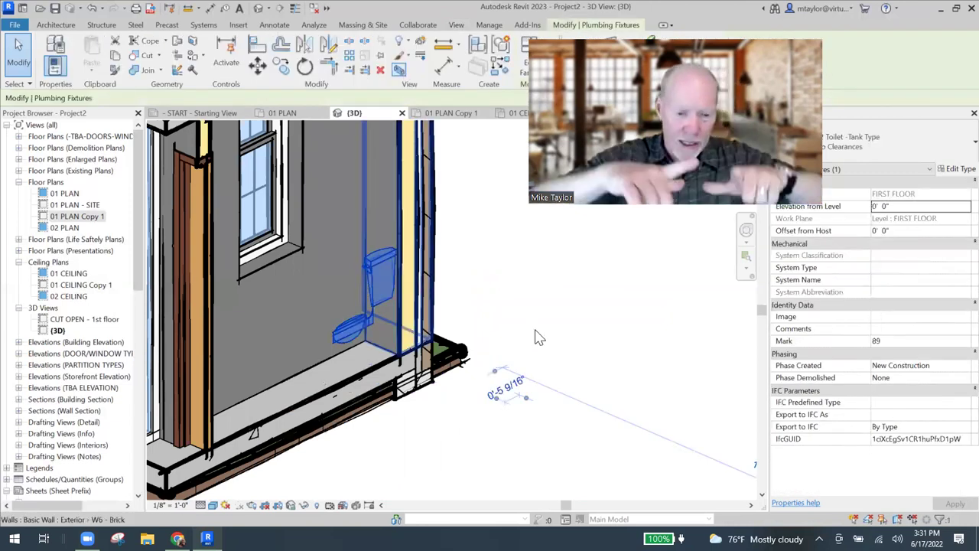
scroll(539, 337, "down", 5)
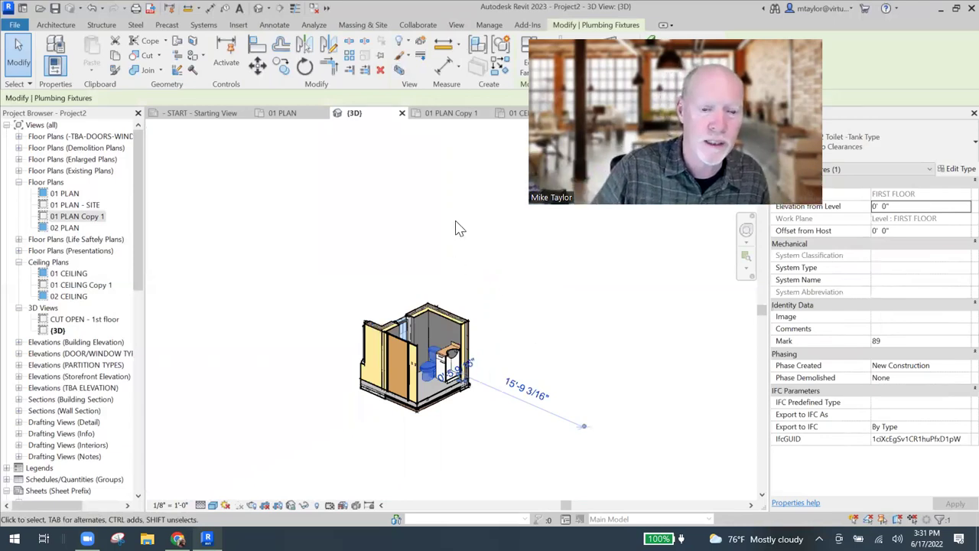
left_click(385, 415)
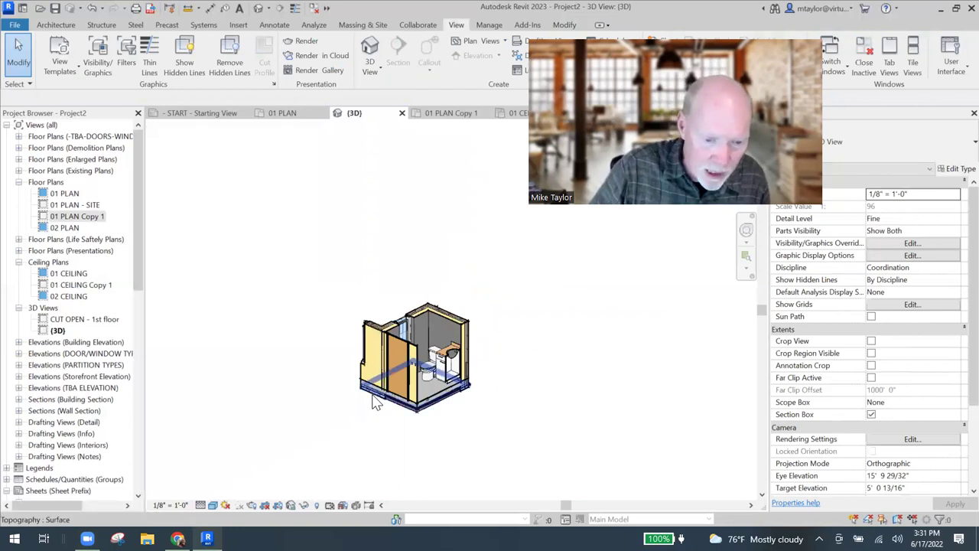
Step: Section-box the interior wall beside the restroom with BX and orbit to view it edge-on
left_click(382, 281)
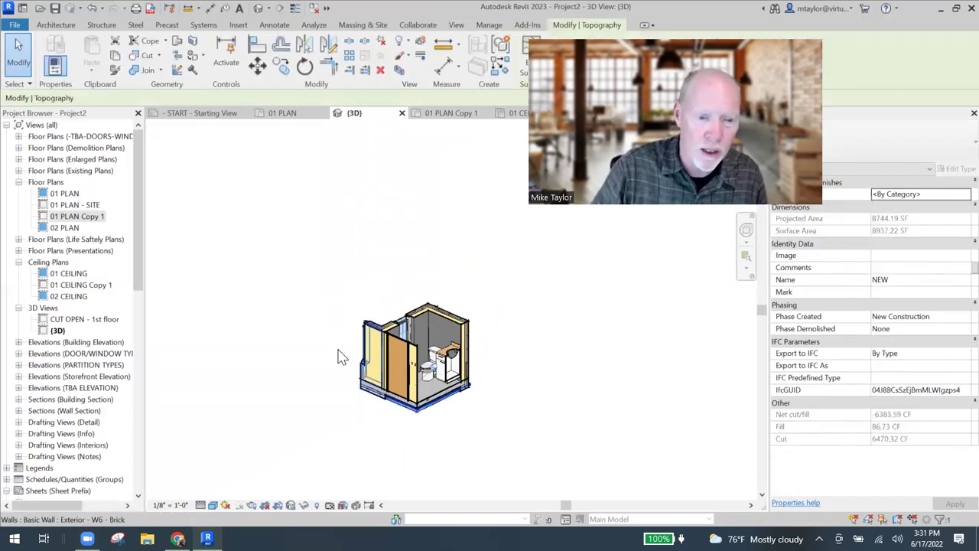
left_click(410, 353)
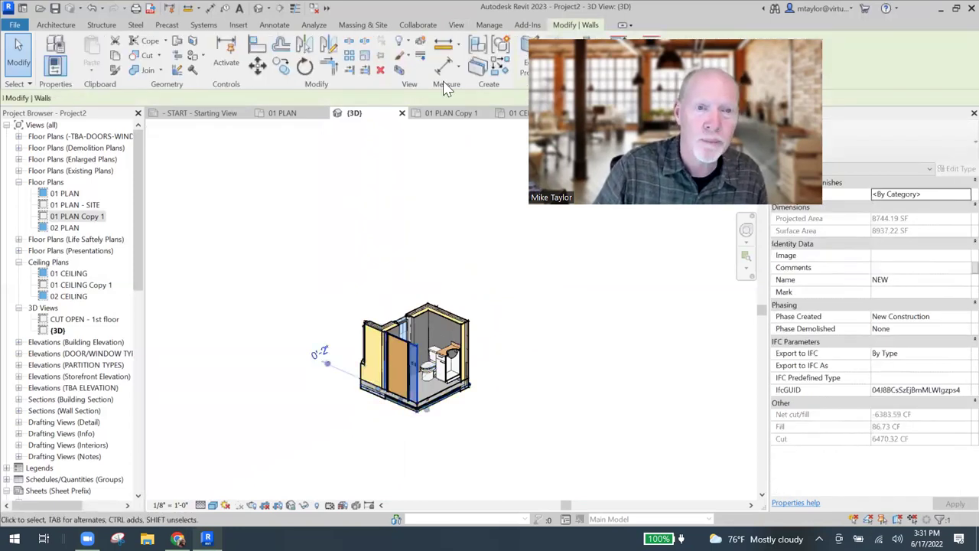
key("b")
key("x")
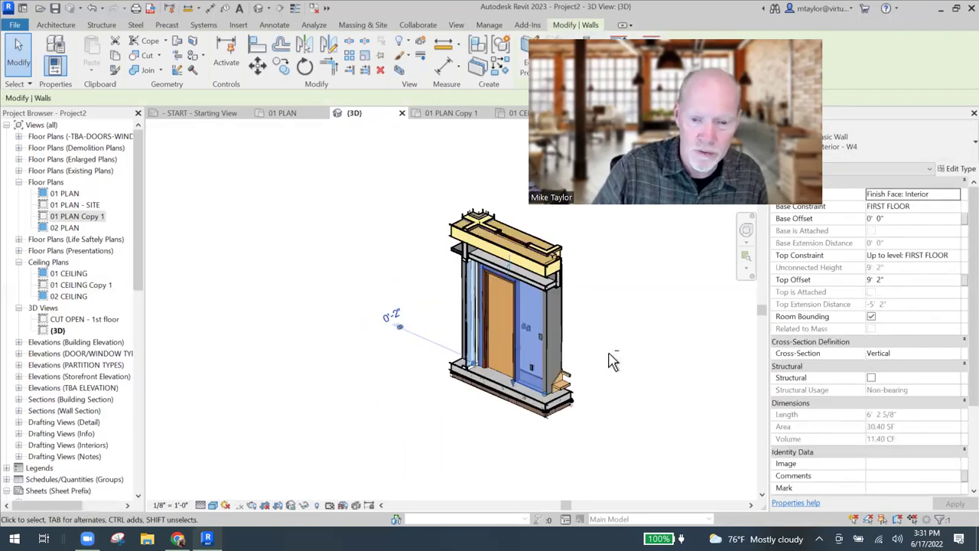
middle_click_drag(521, 376, 413, 362, "shift")
Step: Crop to the stair, then undo back to the whole first-floor slab and pick an exterior wall
left_click(448, 263)
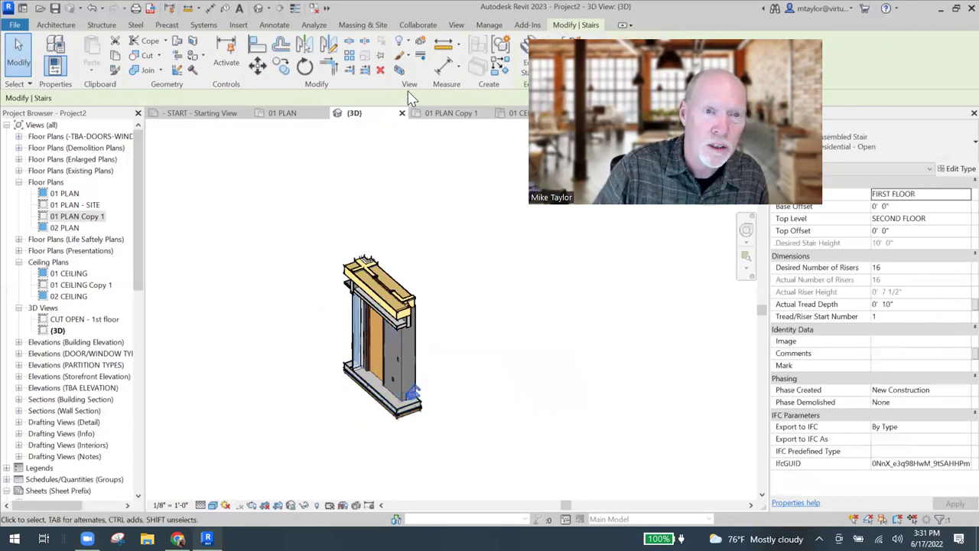
left_click(399, 71)
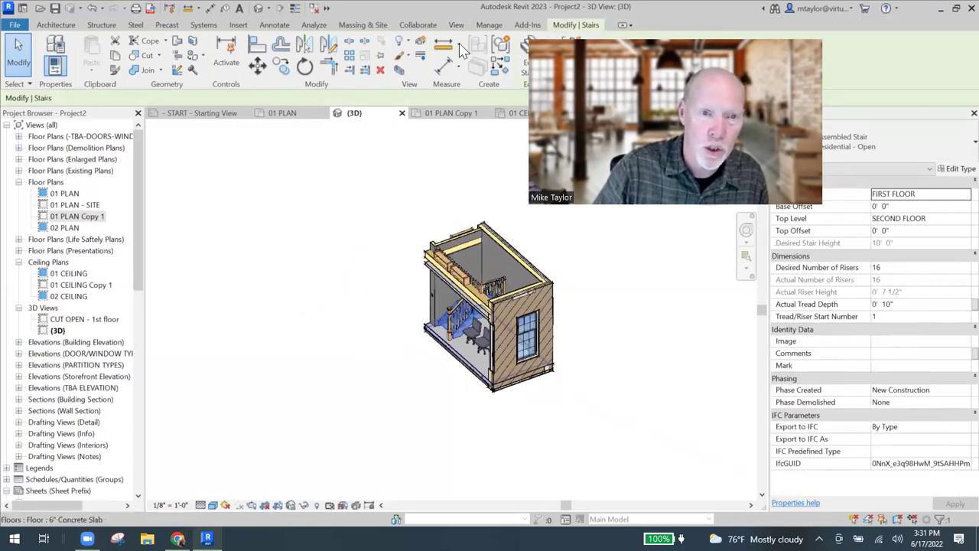
key("ctrl+z")
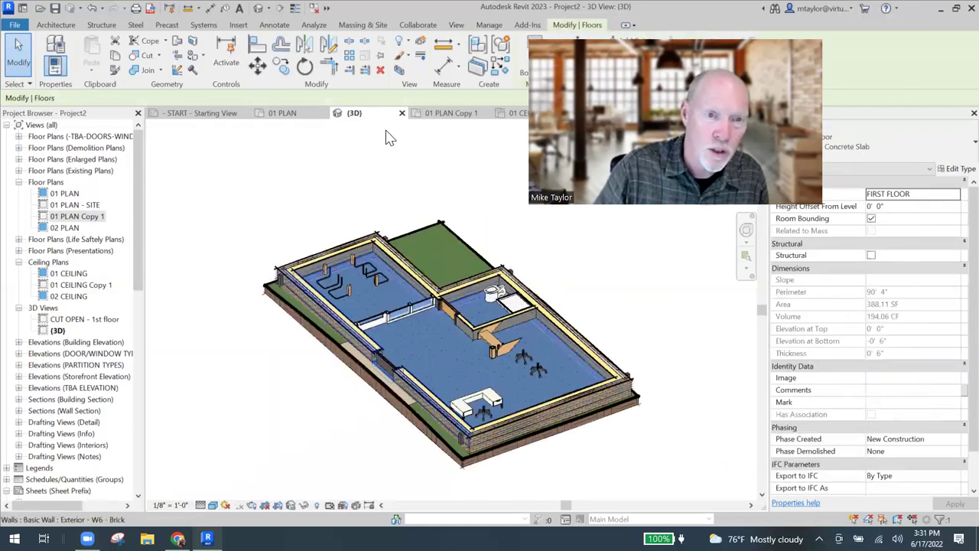
left_click(403, 261)
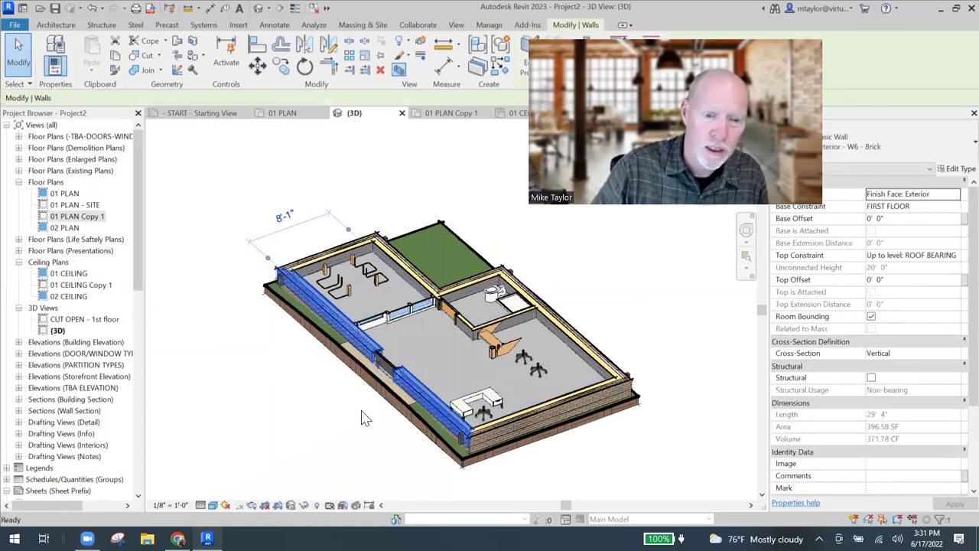
Step: Orbit to the front facade and section-box the storefront curtain wall with BX
left_click(678, 386)
middle_click_drag(677, 386, 433, 344, "shift")
middle_click_drag(538, 288, 390, 340, "shift")
middle_click_drag(353, 371, 353, 334, "shift")
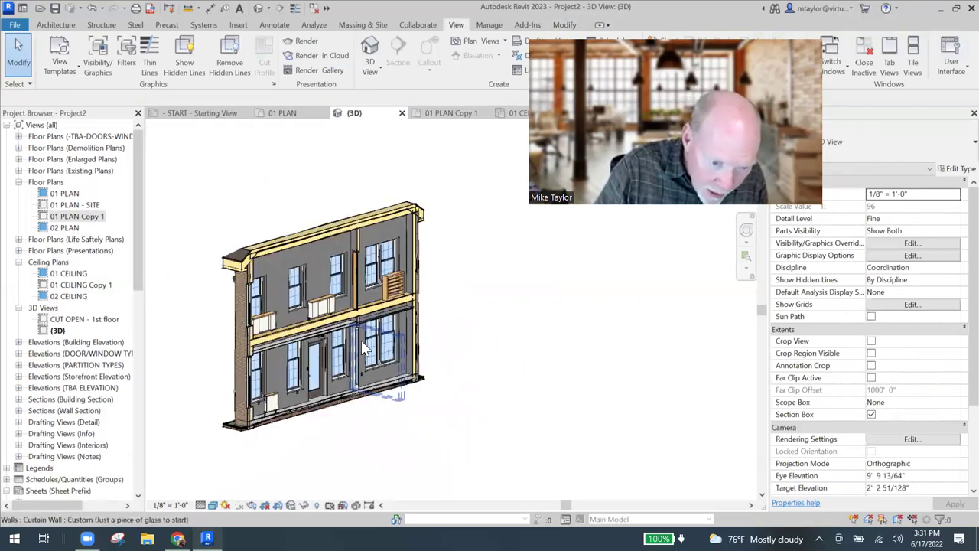
left_click(442, 289)
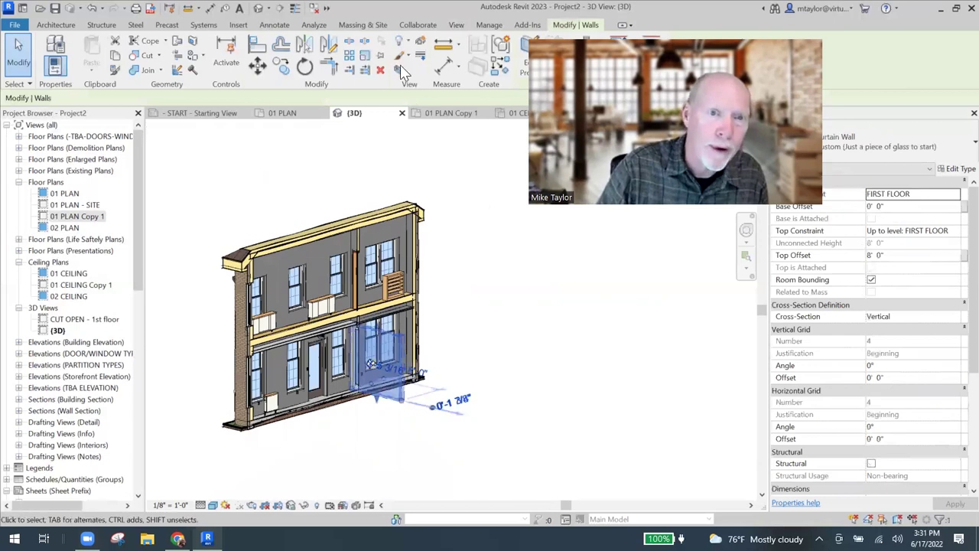
key("b")
key("x")
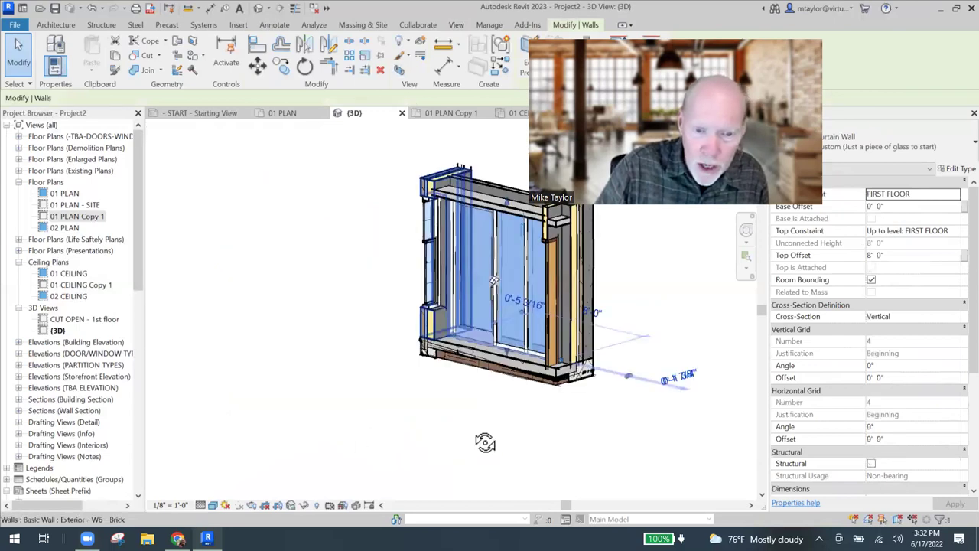
Step: Inspect the boxed curtain wall from the front, then return to the 01 PLAN floor plan
middle_click_drag(485, 439, 559, 408, "shift")
key("Escape")
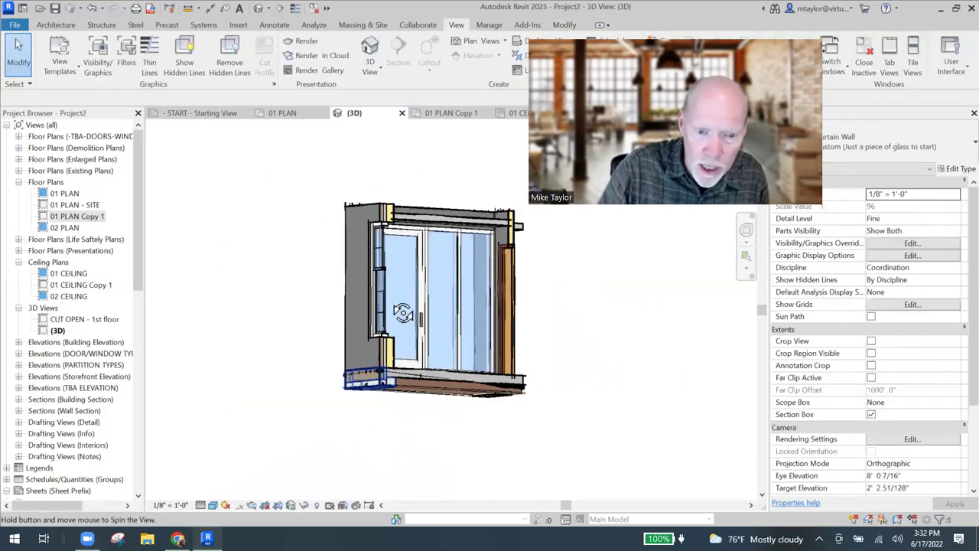
middle_click_drag(403, 314, 373, 400, "shift")
middle_click_drag(537, 336, 527, 356, "shift")
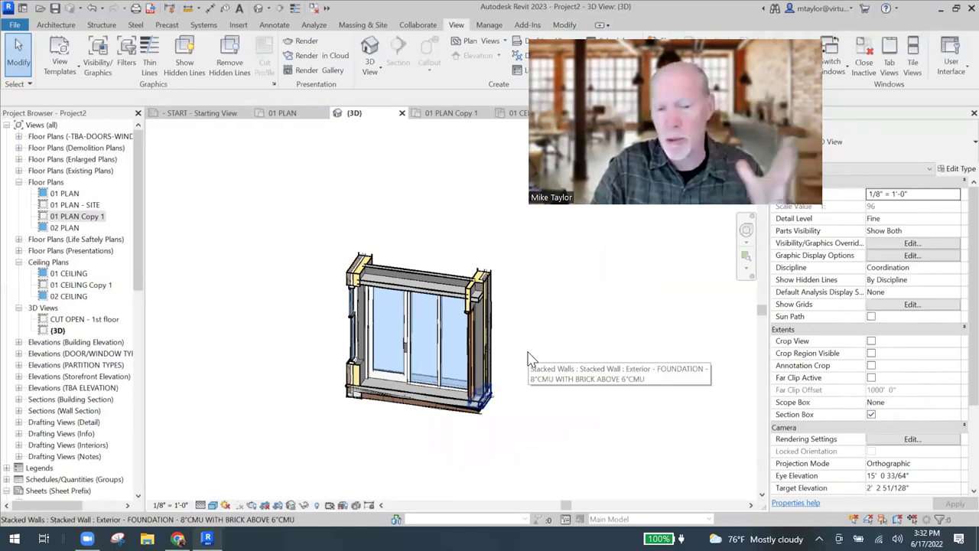
scroll(522, 342, "up", 2)
scroll(506, 333, "up", 2)
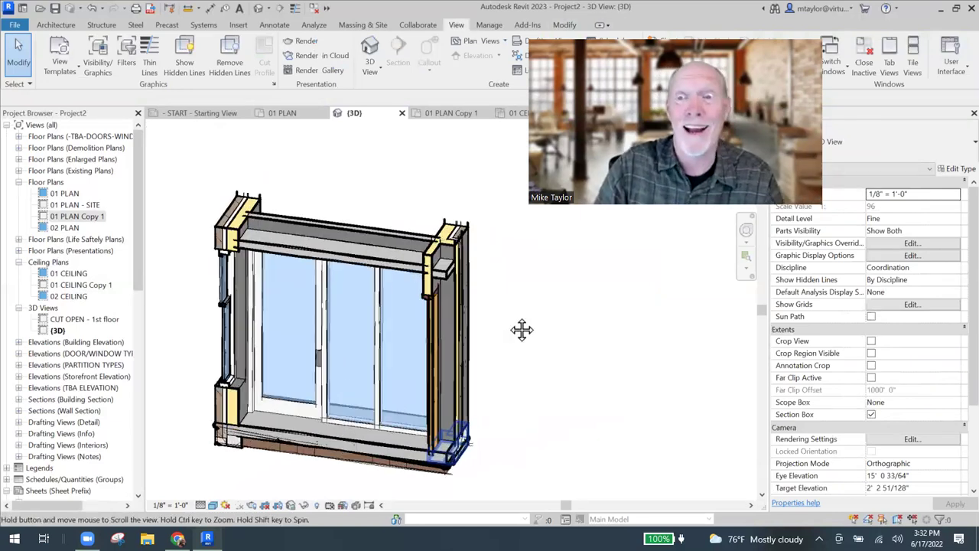
scroll(517, 296, "up", 1)
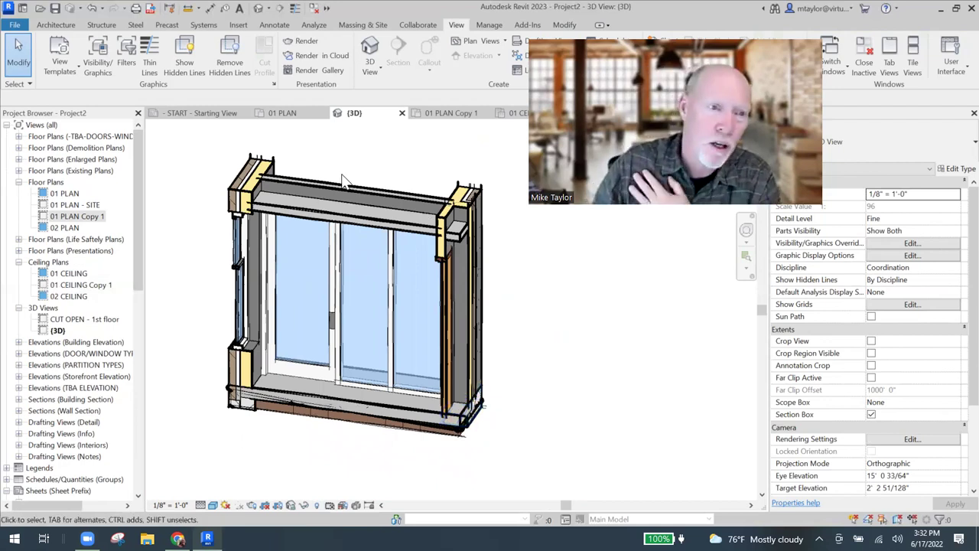
left_click(288, 113)
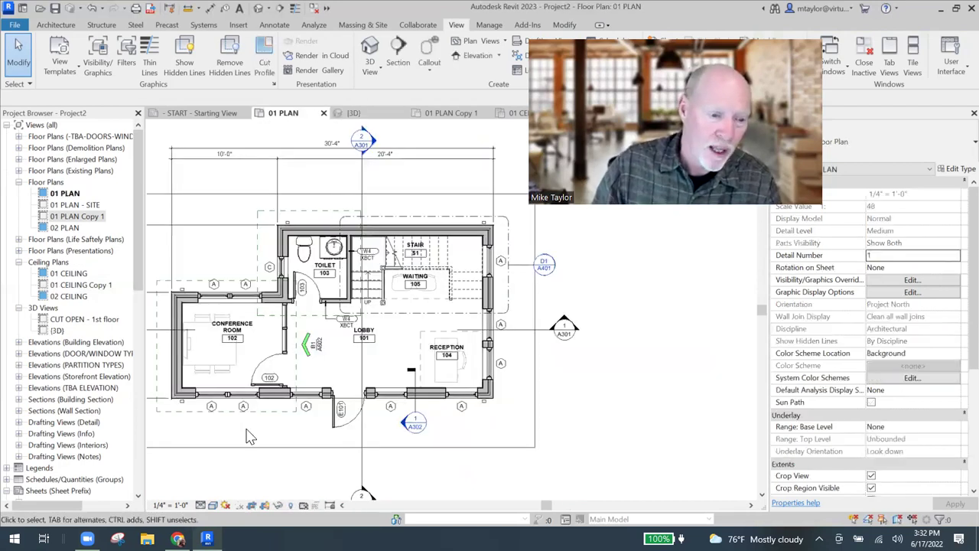
scroll(234, 434, "down", 1)
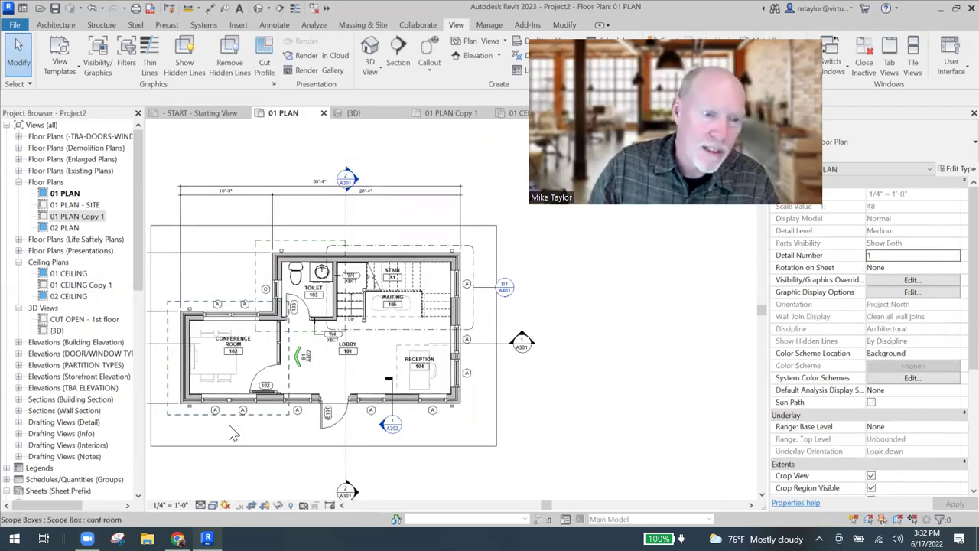